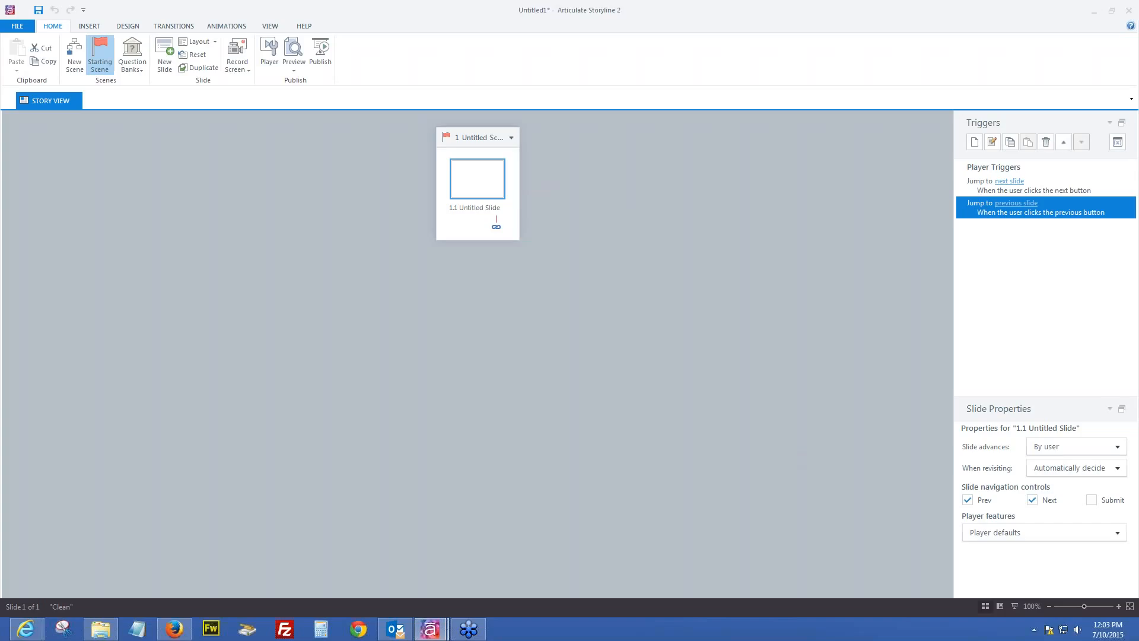
Open the blank 1.1 Untitled Slide from Story View in Slide View
{"action": "left_click", "coordinate": [492, 170]}
{"action": "left_click", "coordinate": [491, 171]}
{"action": "left_click", "coordinate": [476, 140]}
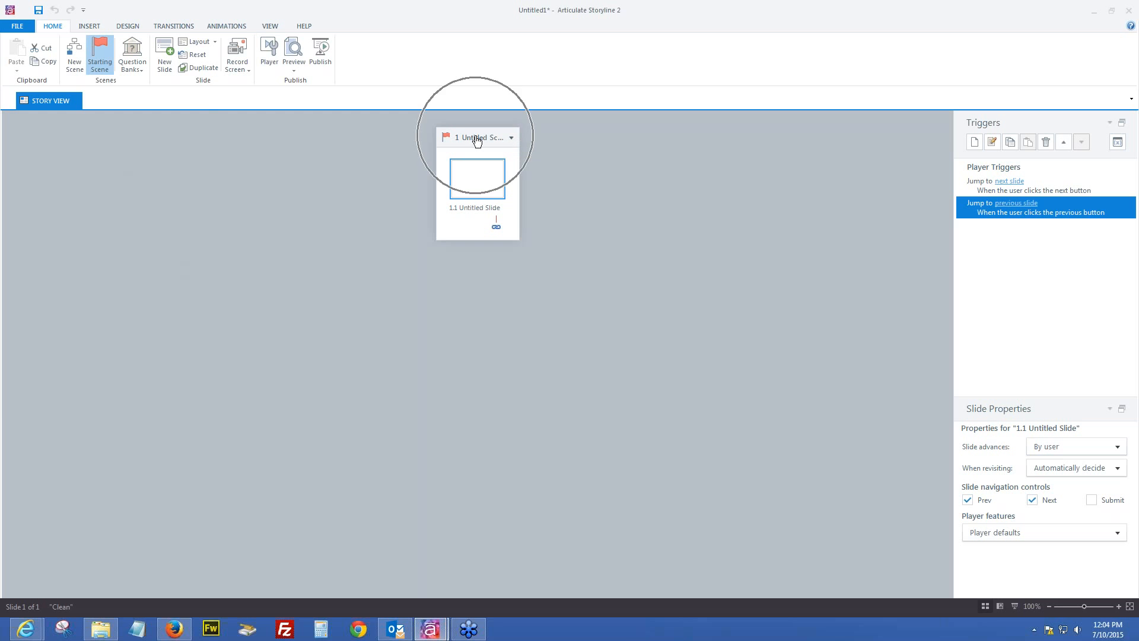
{"action": "double_click", "coordinate": [477, 179]}
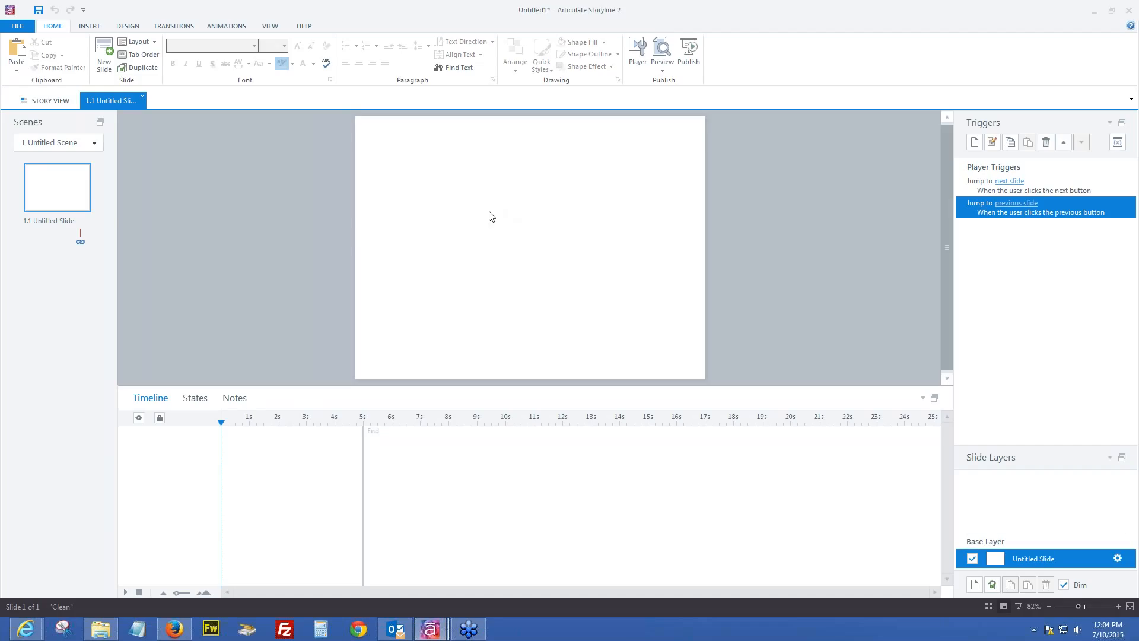
Insert illustrated character Female 3, facing right with a Talking expression, at the slide's upper left
{"action": "left_click", "coordinate": [90, 27]}
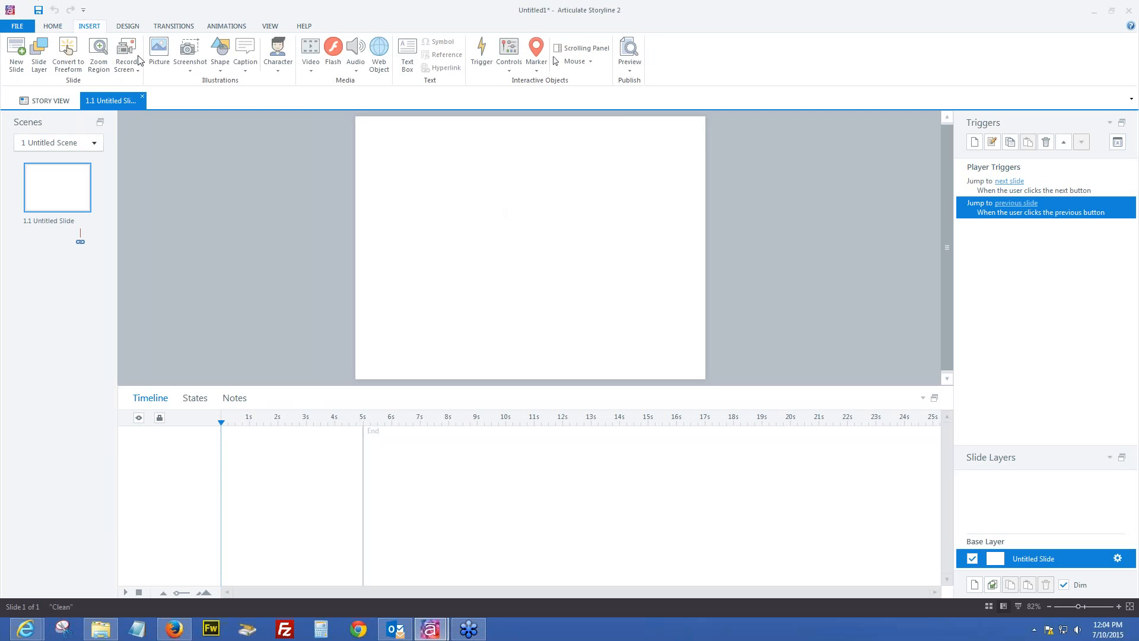
{"action": "left_click", "coordinate": [279, 64]}
{"action": "left_click", "coordinate": [313, 88]}
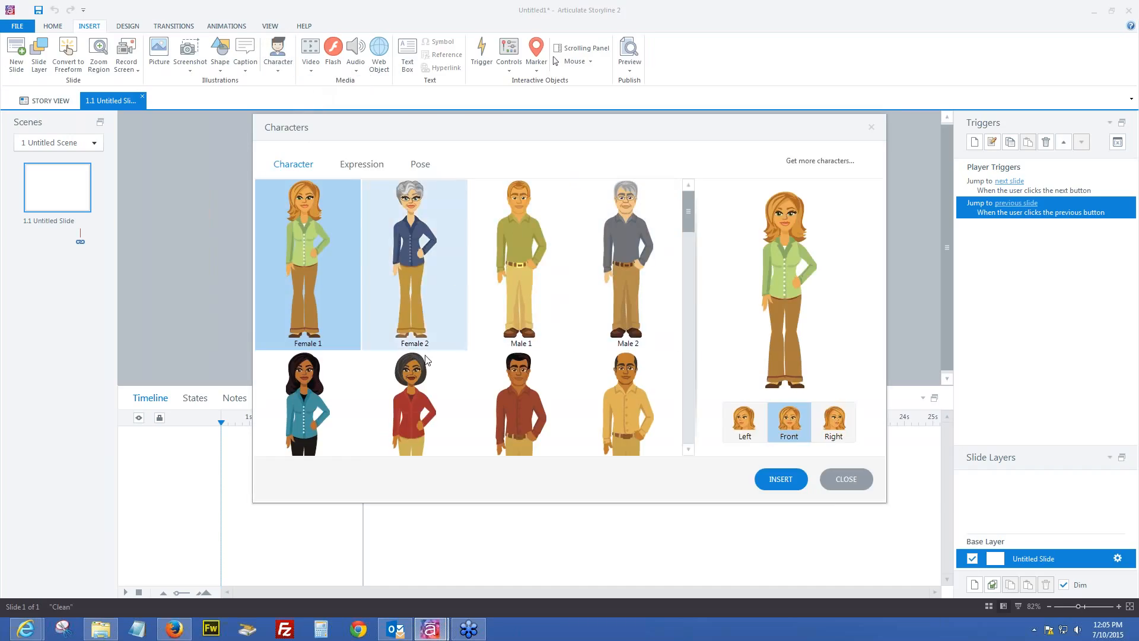
{"action": "left_click", "coordinate": [304, 385]}
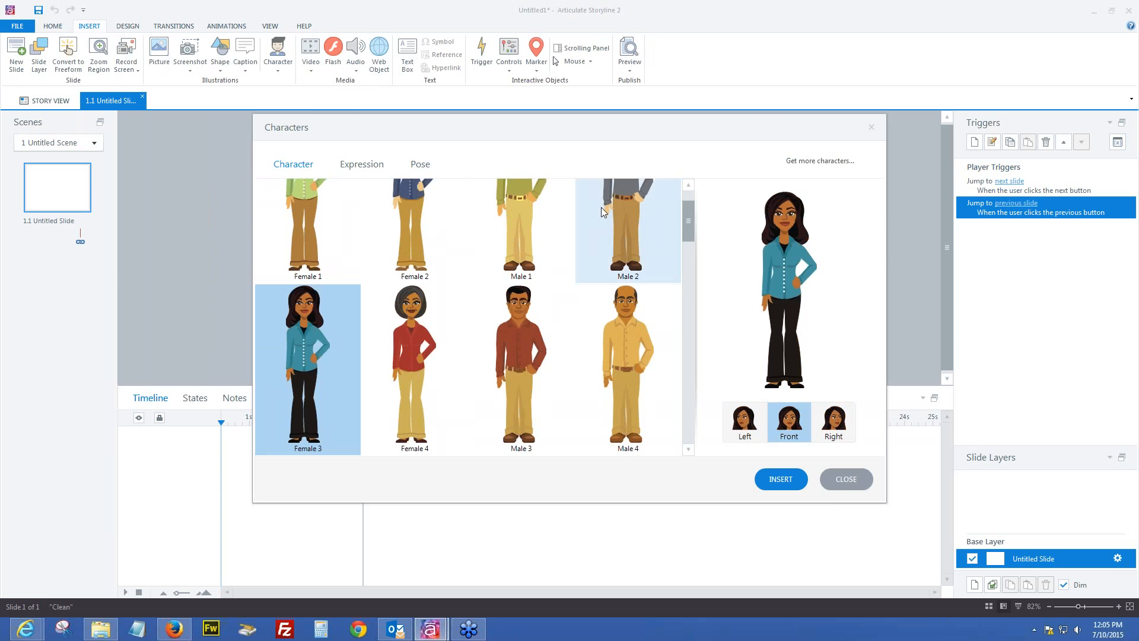
{"action": "left_click", "coordinate": [833, 426]}
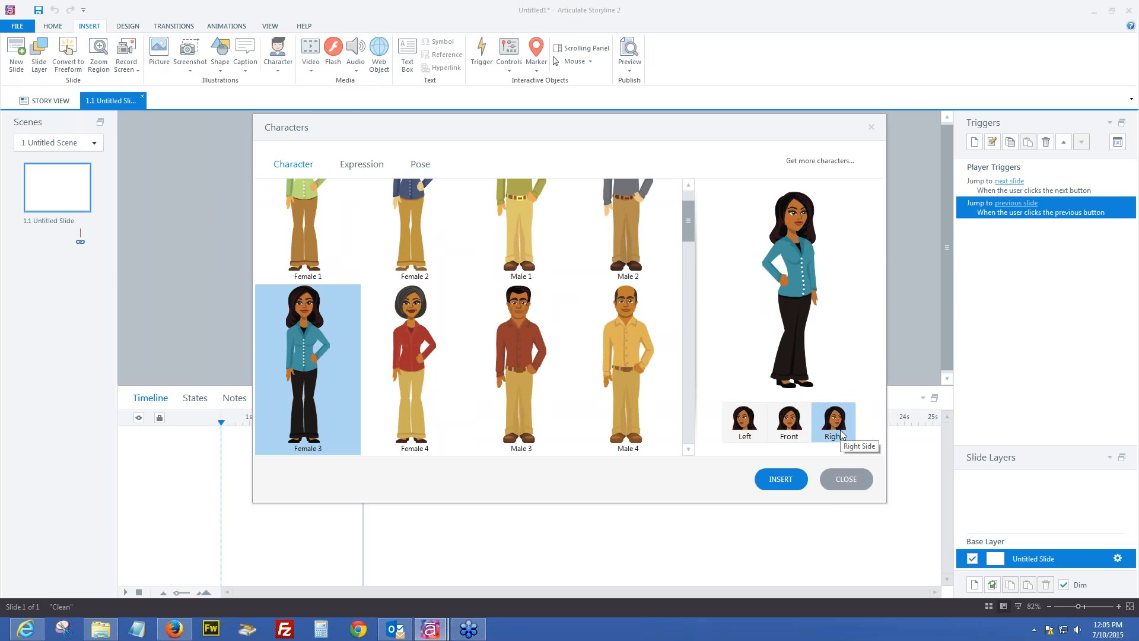
{"action": "left_click", "coordinate": [841, 432]}
{"action": "left_click", "coordinate": [363, 166]}
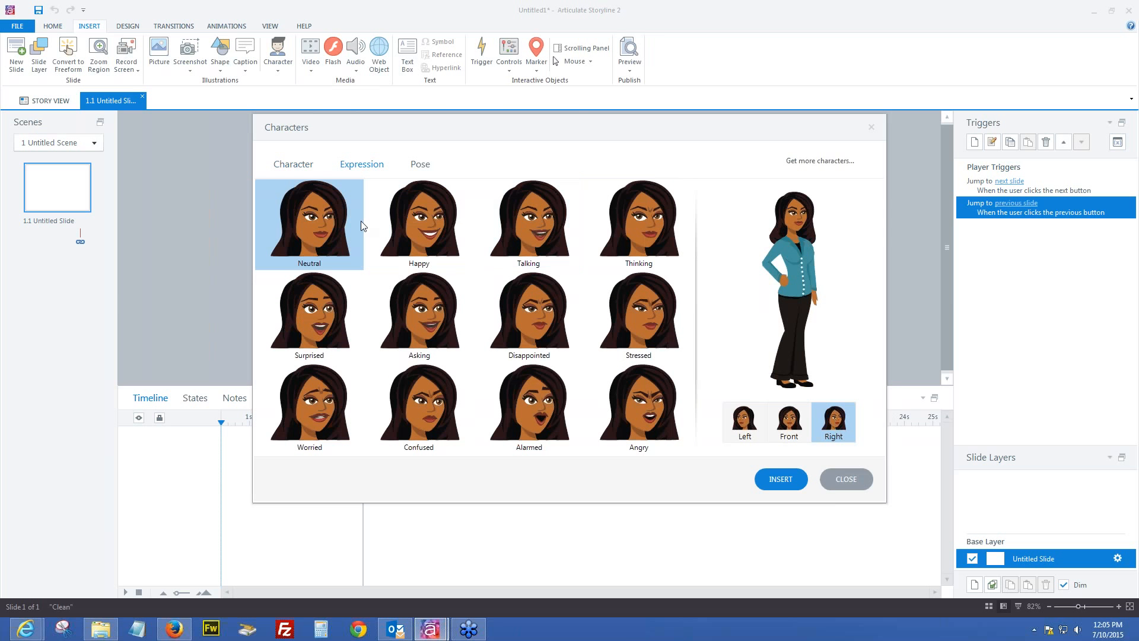
{"action": "left_click", "coordinate": [546, 218]}
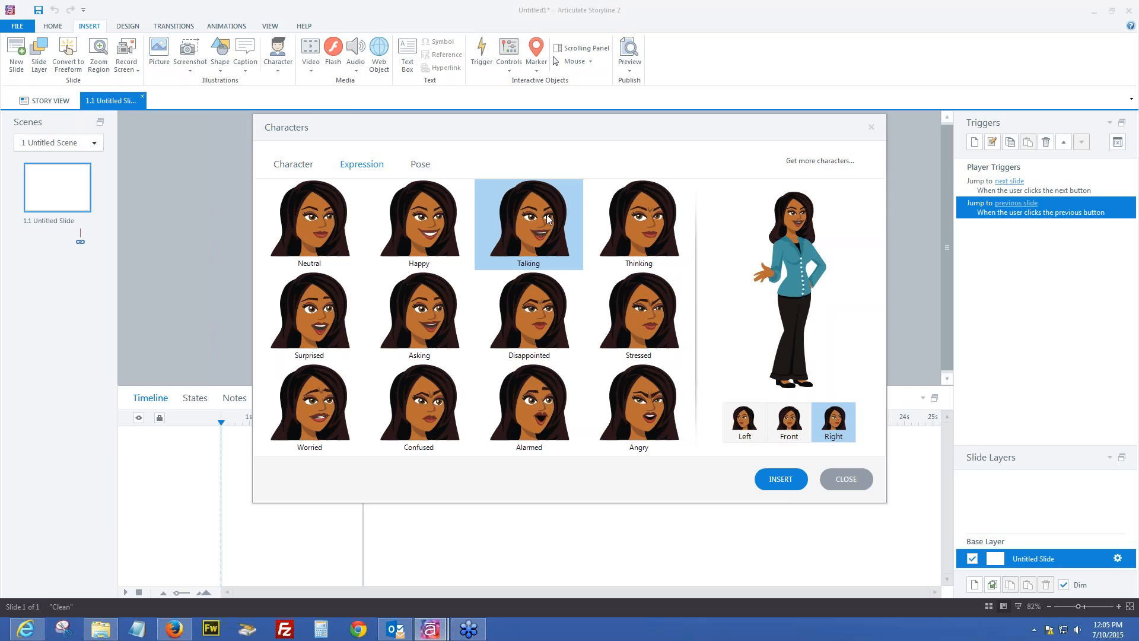
{"action": "left_click", "coordinate": [781, 479]}
{"action": "left_click_drag", "start_coordinate": [525, 248], "coordinate": [414, 216]}
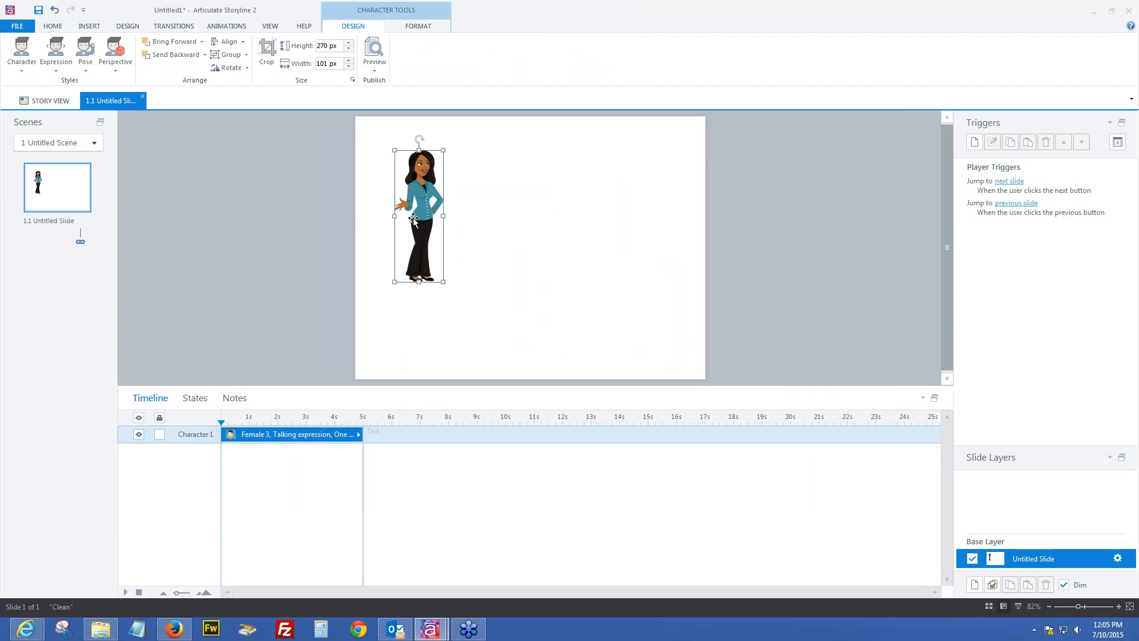
Rename the character's timeline layer to 'Karen' and enlarge her to nearly full slide height
{"action": "double_click", "coordinate": [201, 435]}
{"action": "type", "text": "Karen"}
{"action": "left_click", "coordinate": [403, 341]}
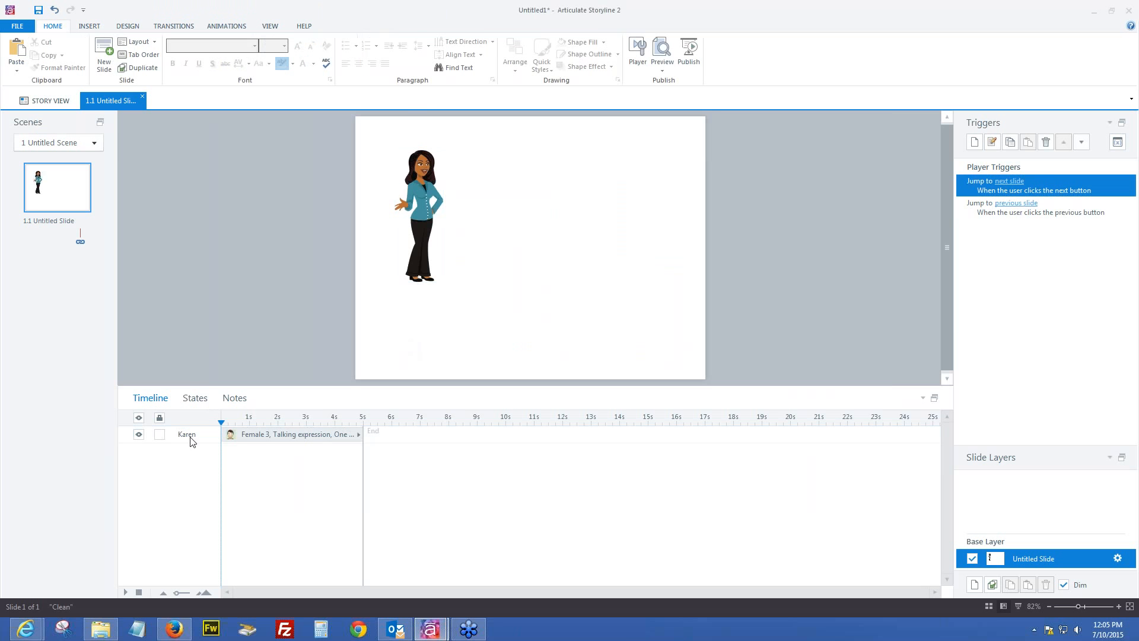
{"action": "left_click", "coordinate": [419, 272]}
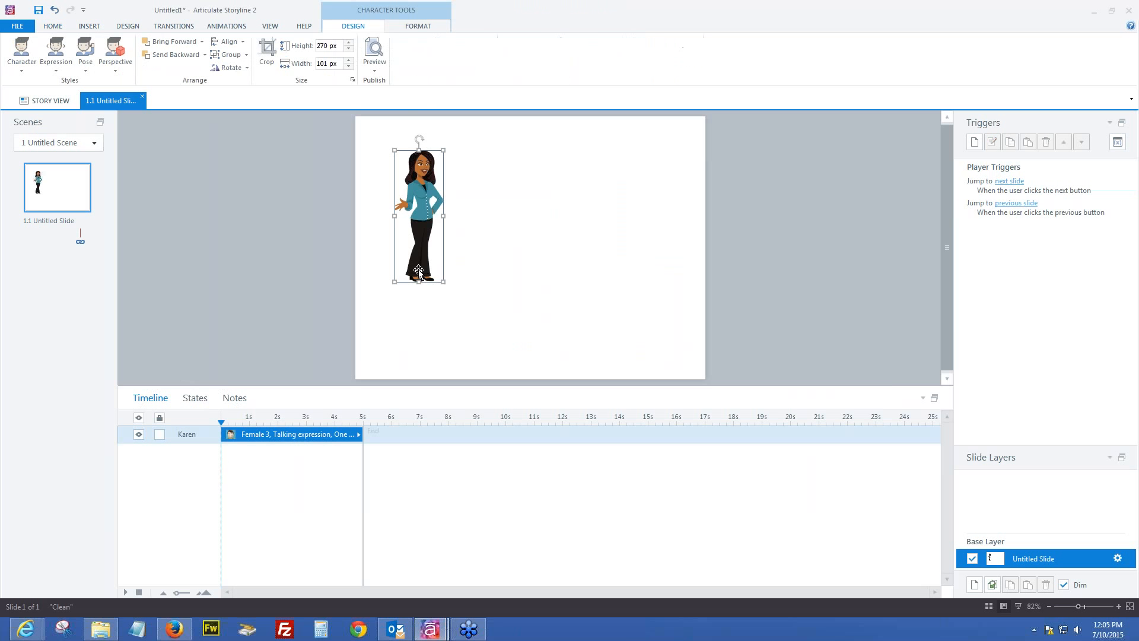
{"action": "left_click_drag", "start_coordinate": [443, 281], "coordinate": [527, 380]}
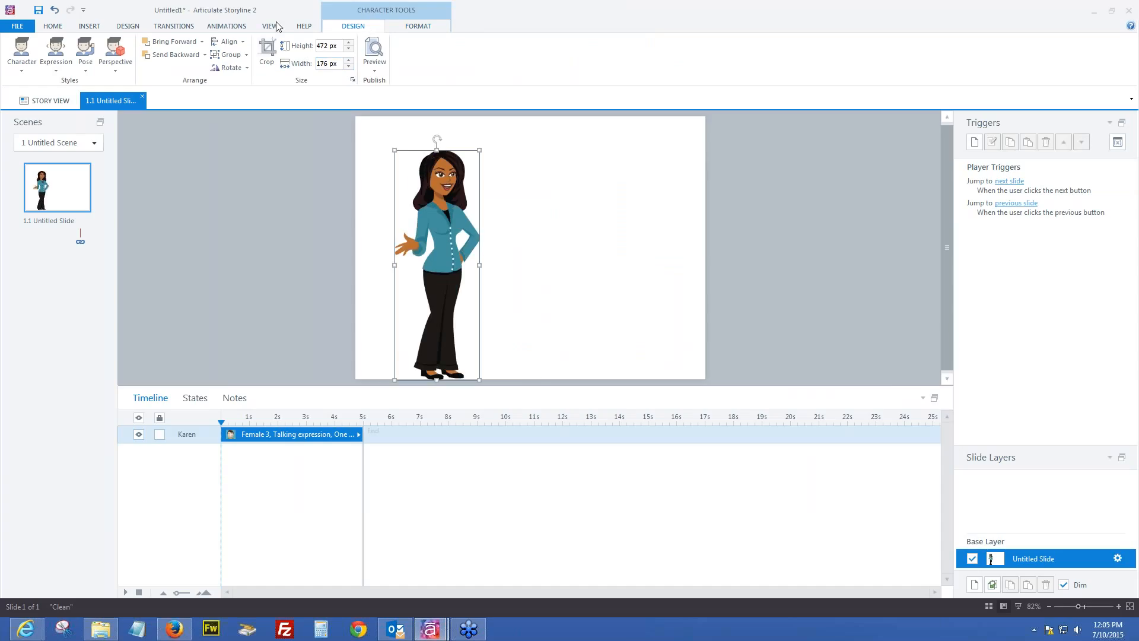
Crop the character at the waist and enlarge her to 470 × 271 px, filling the slide height
{"action": "left_click", "coordinate": [267, 53]}
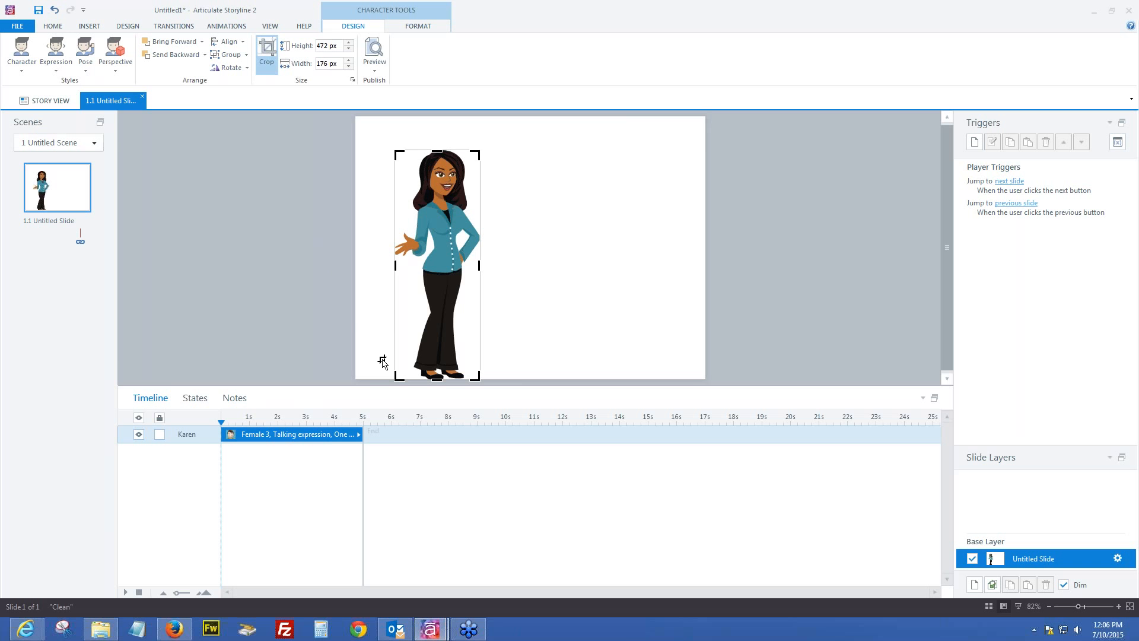
{"action": "left_click_drag", "start_coordinate": [438, 378], "coordinate": [444, 297]}
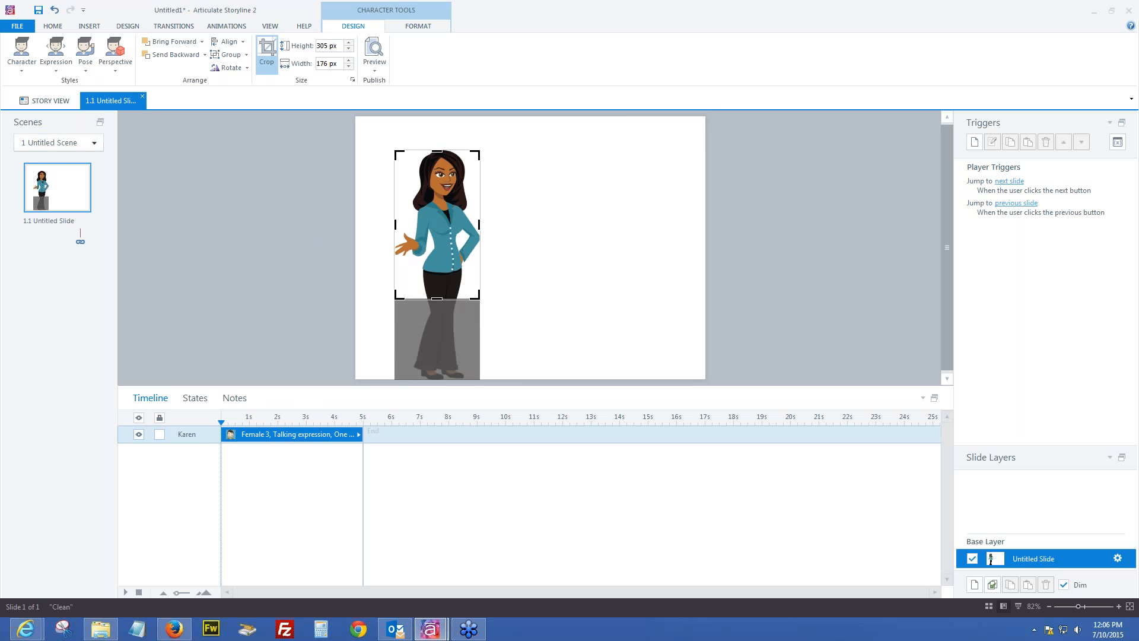
{"action": "left_click", "coordinate": [522, 282]}
{"action": "left_click", "coordinate": [457, 253]}
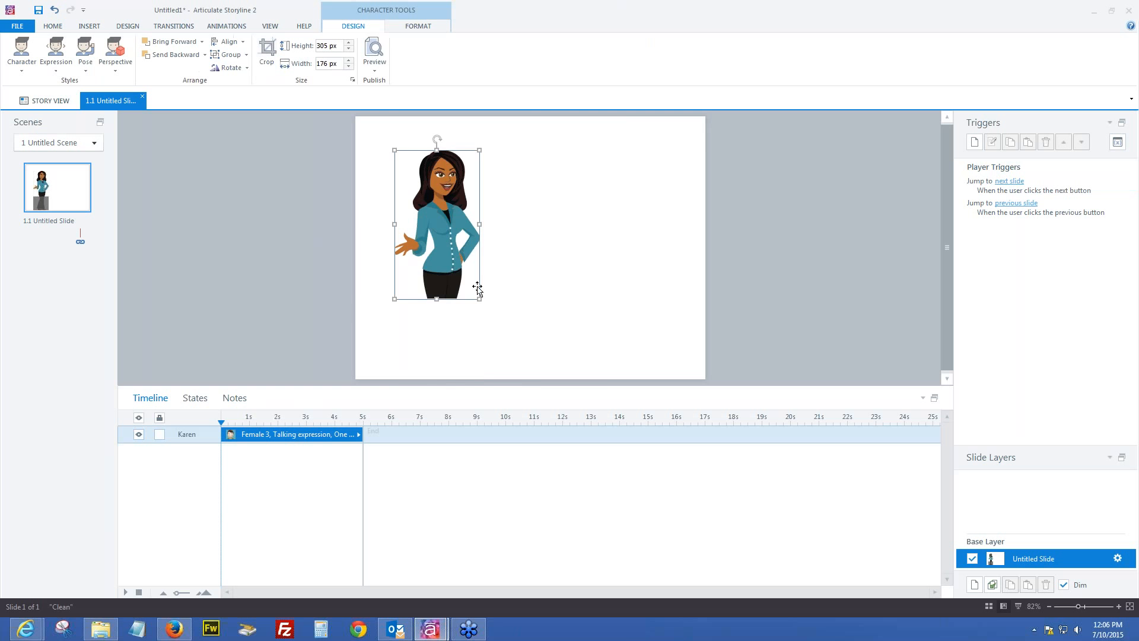
{"action": "left_click_drag", "start_coordinate": [478, 297], "coordinate": [538, 376]}
{"action": "left_click_drag", "start_coordinate": [393, 151], "coordinate": [388, 139]}
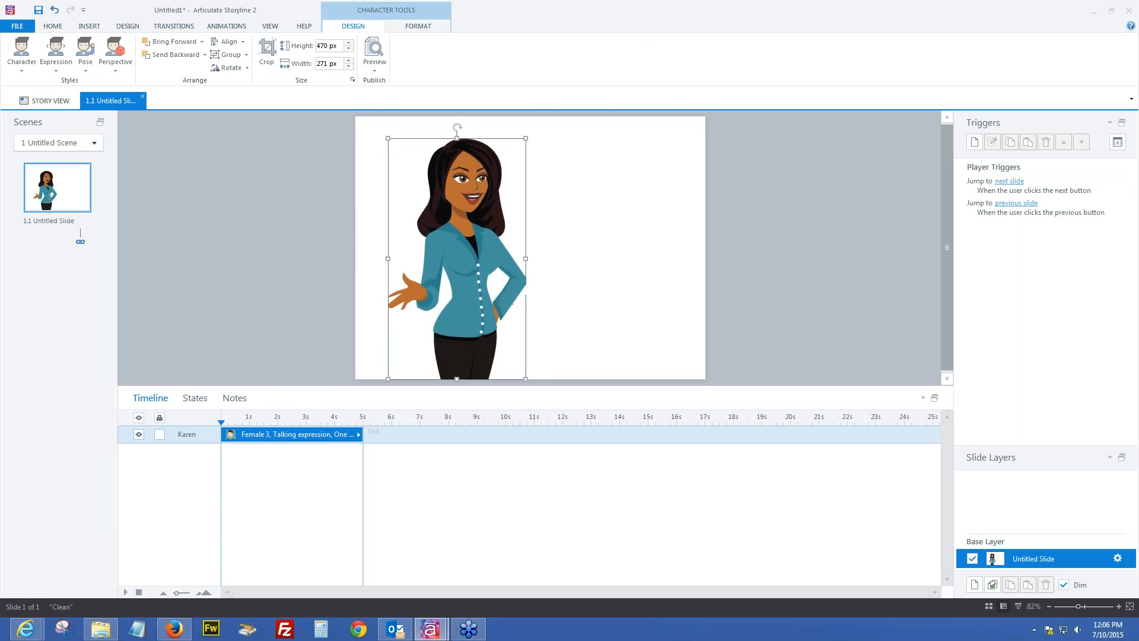
{"action": "left_click", "coordinate": [90, 27]}
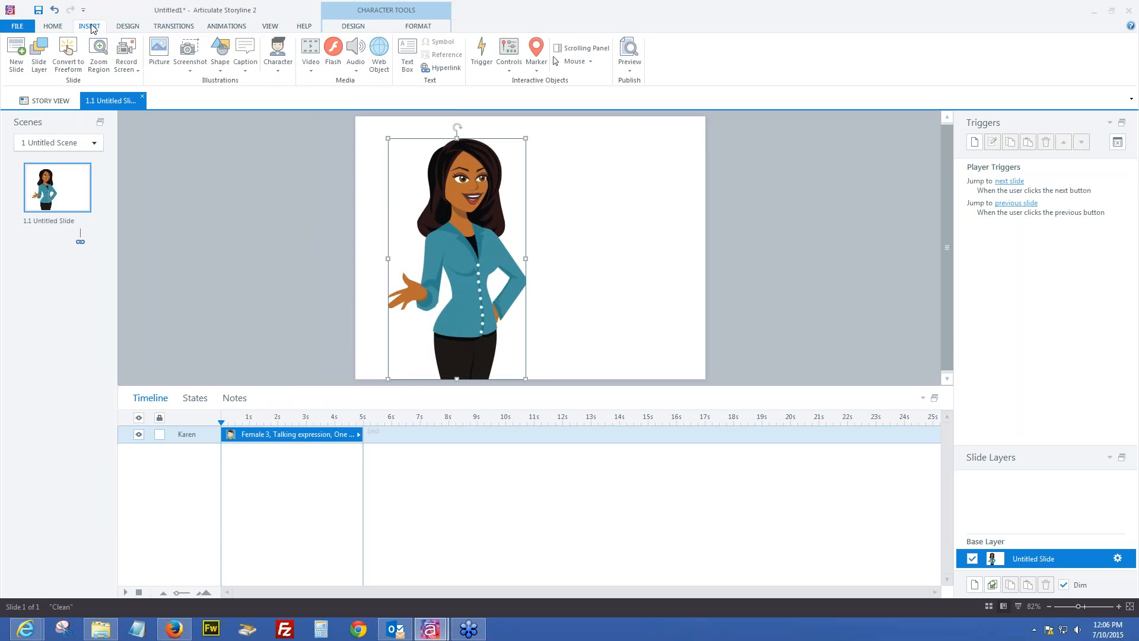
Insert a rectangular speech caption at the top right, tail pointing at the woman, widened and taller
{"action": "left_click", "coordinate": [249, 73]}
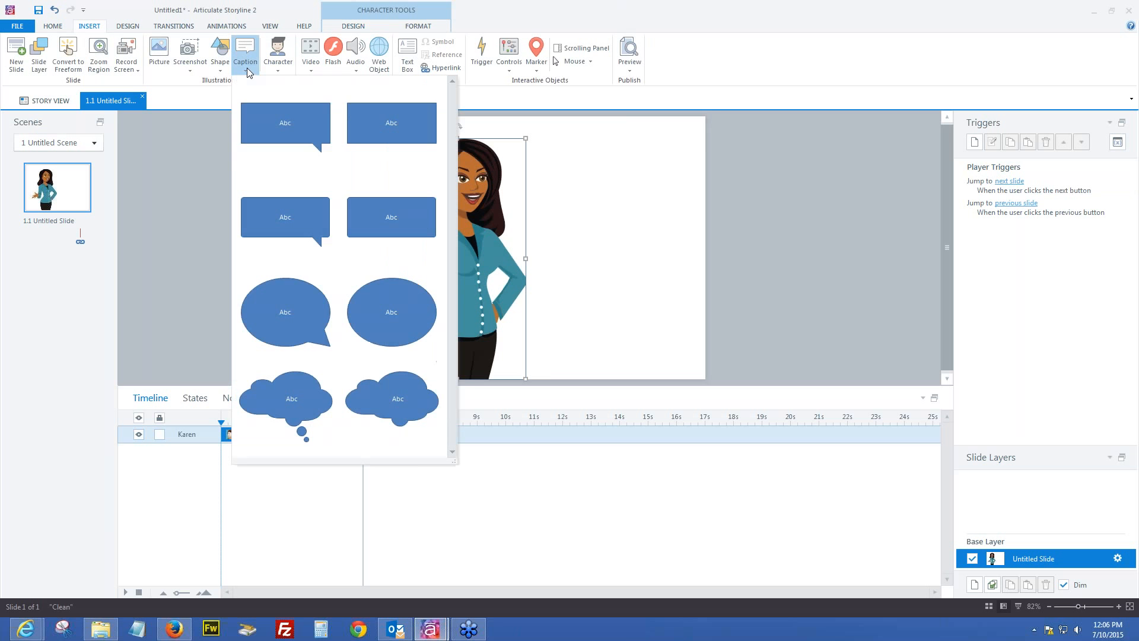
{"action": "left_click", "coordinate": [295, 126]}
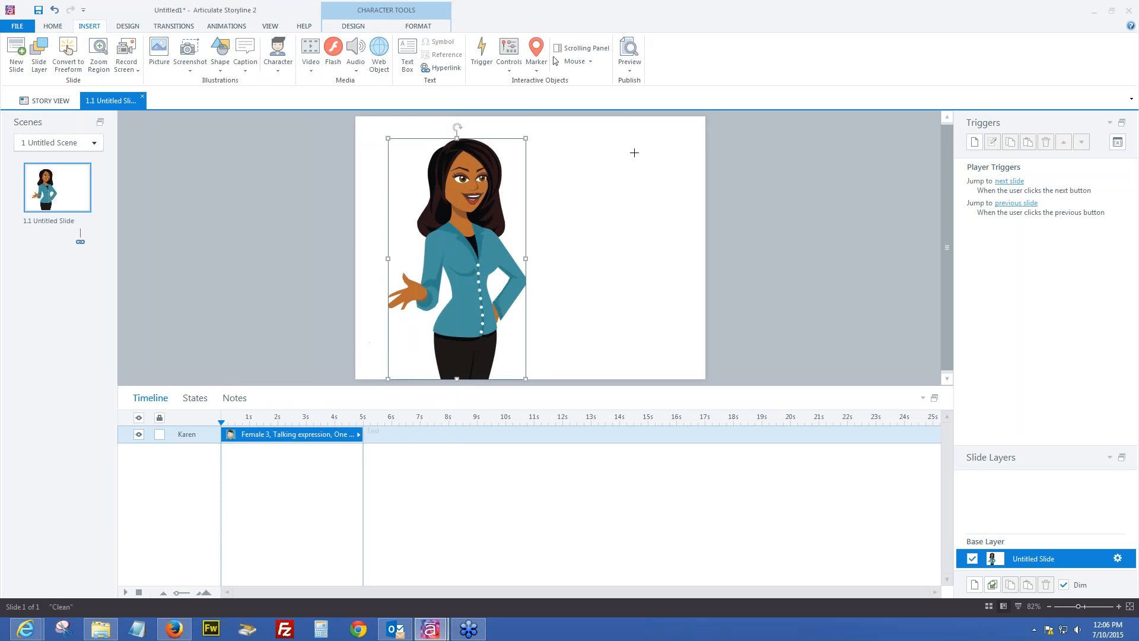
{"action": "left_click", "coordinate": [581, 127]}
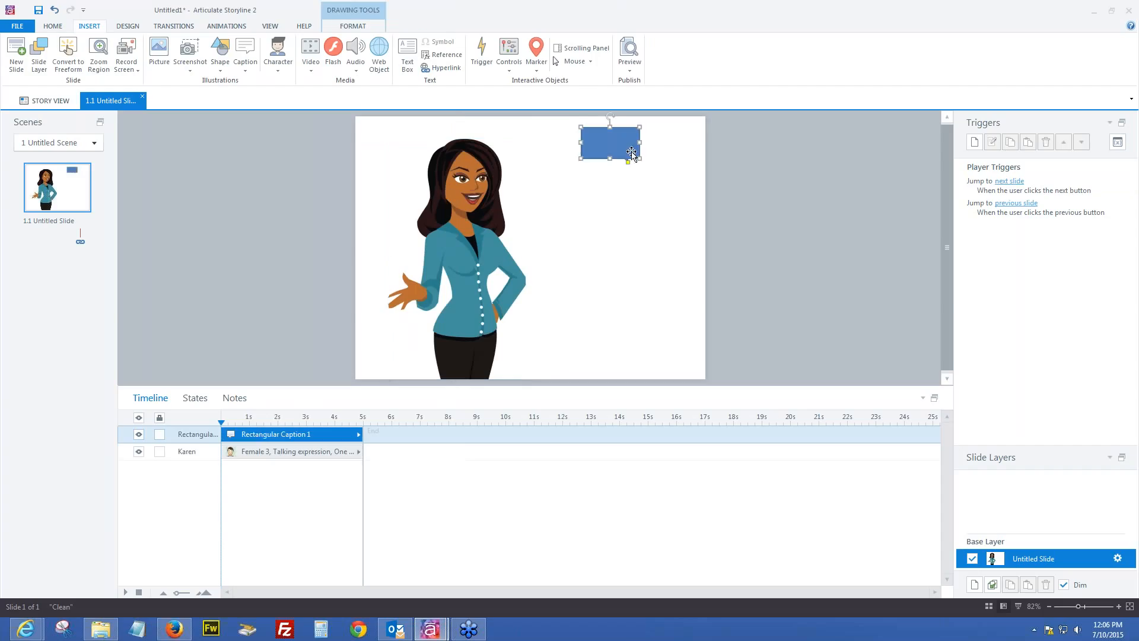
{"action": "left_click_drag", "start_coordinate": [537, 179], "coordinate": [513, 180]}
{"action": "left_click_drag", "start_coordinate": [581, 143], "coordinate": [537, 142]}
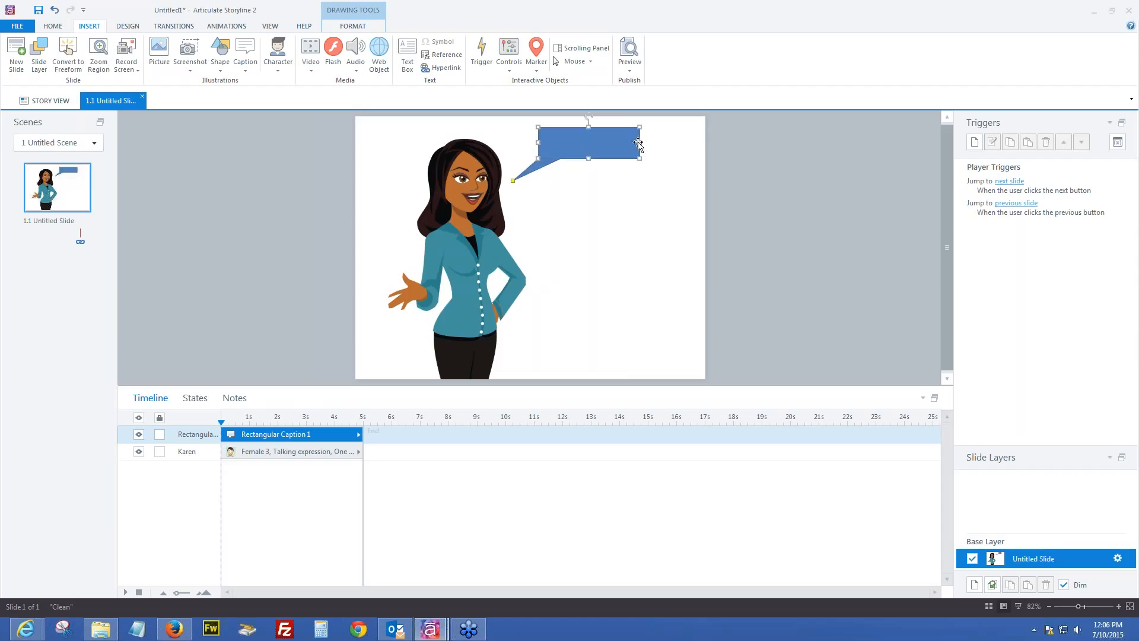
{"action": "left_click_drag", "start_coordinate": [640, 143], "coordinate": [699, 143]}
{"action": "left_click_drag", "start_coordinate": [622, 159], "coordinate": [617, 191]}
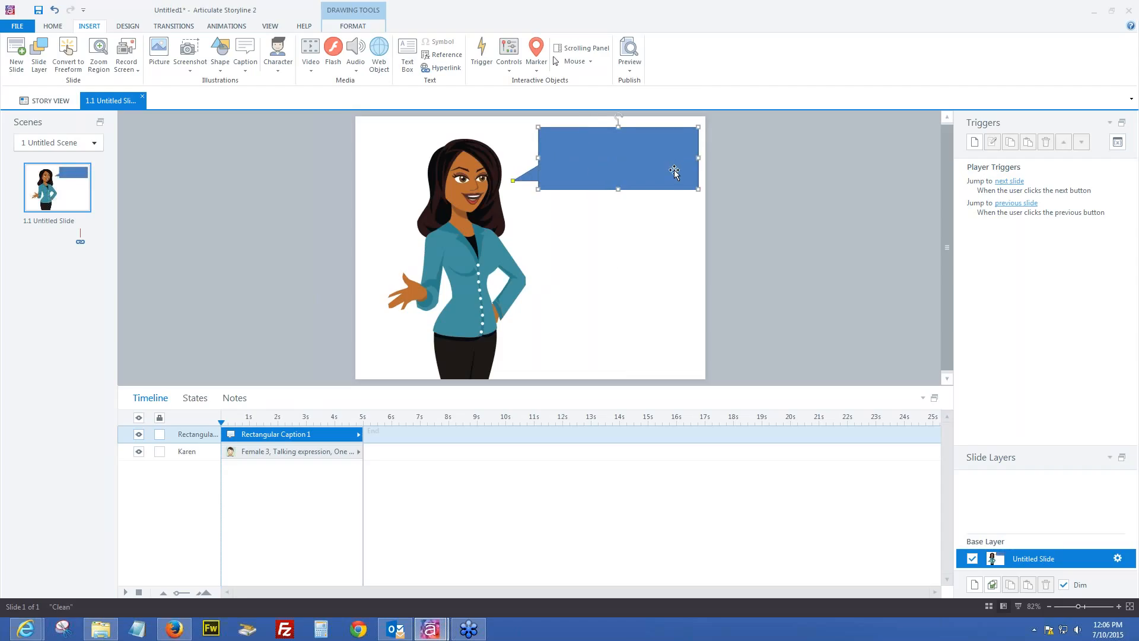
Enter the caption text 'Please enter your first name and surname before you enter this course.'
{"action": "type", "text": "Please enter your first name and surn"}
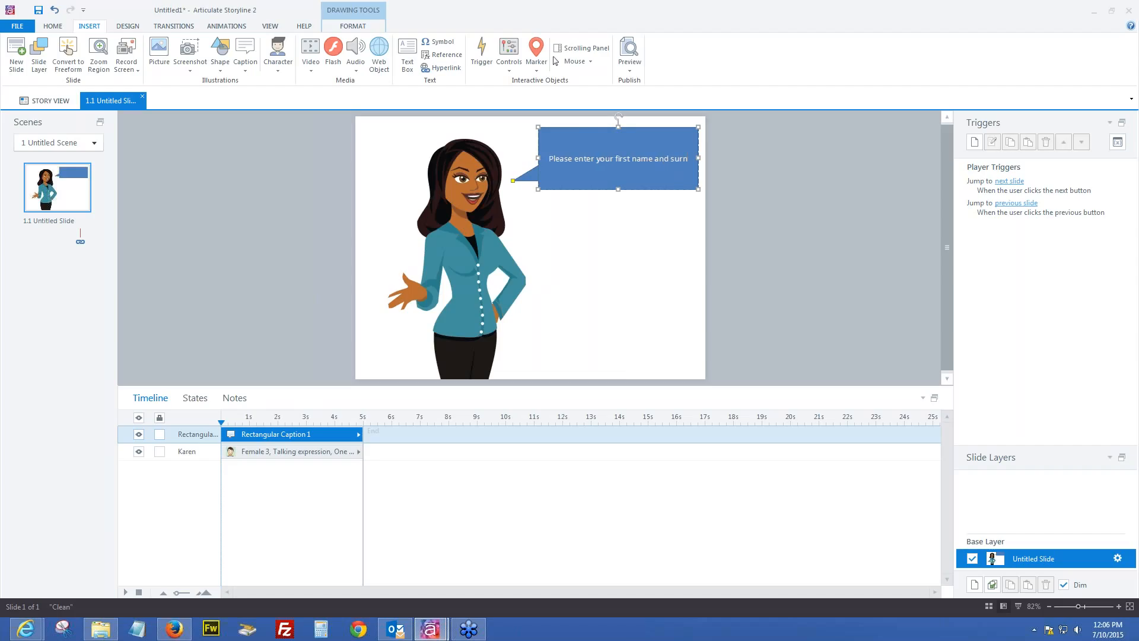
{"action": "type", "text": "ame"}
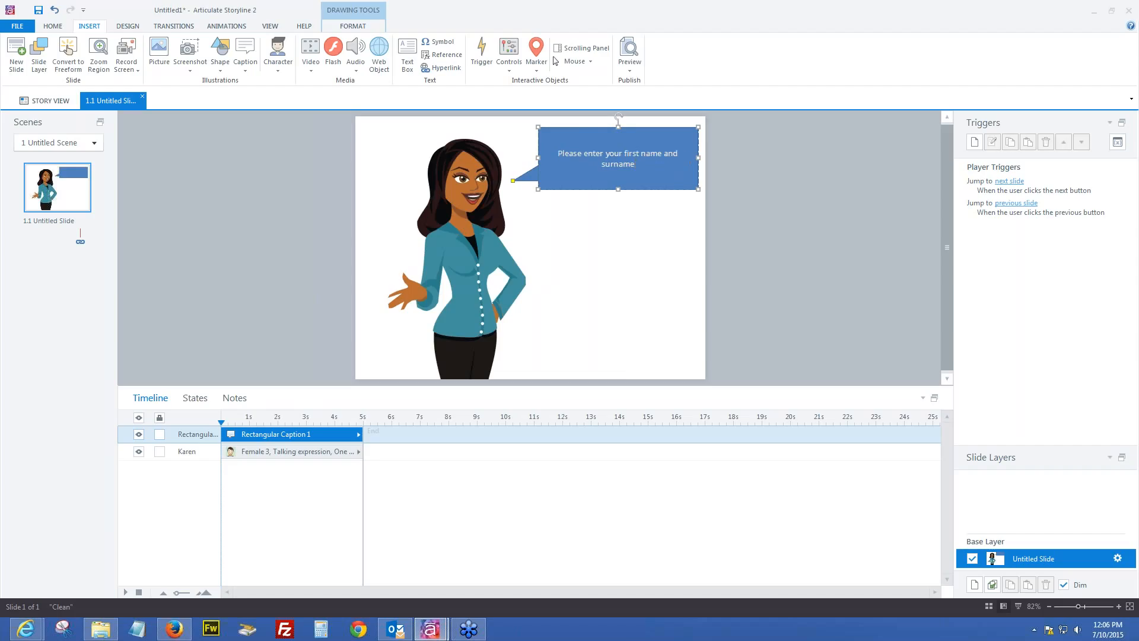
{"action": "type", "text": " before you enter this course."}
{"action": "left_click", "coordinate": [576, 128]}
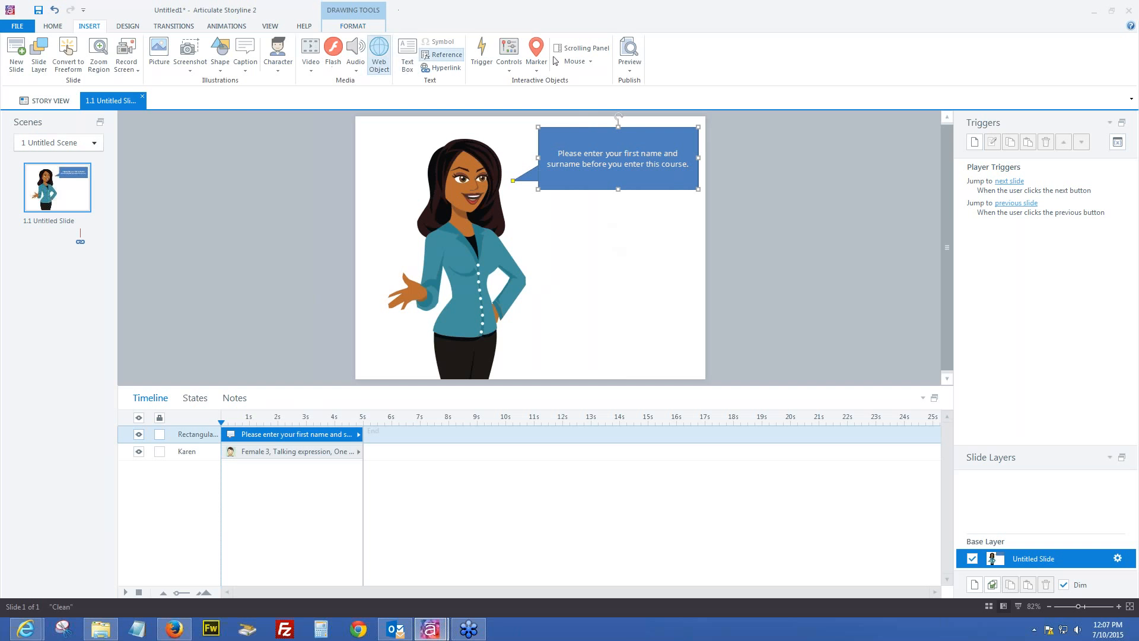
{"action": "left_click", "coordinate": [363, 26]}
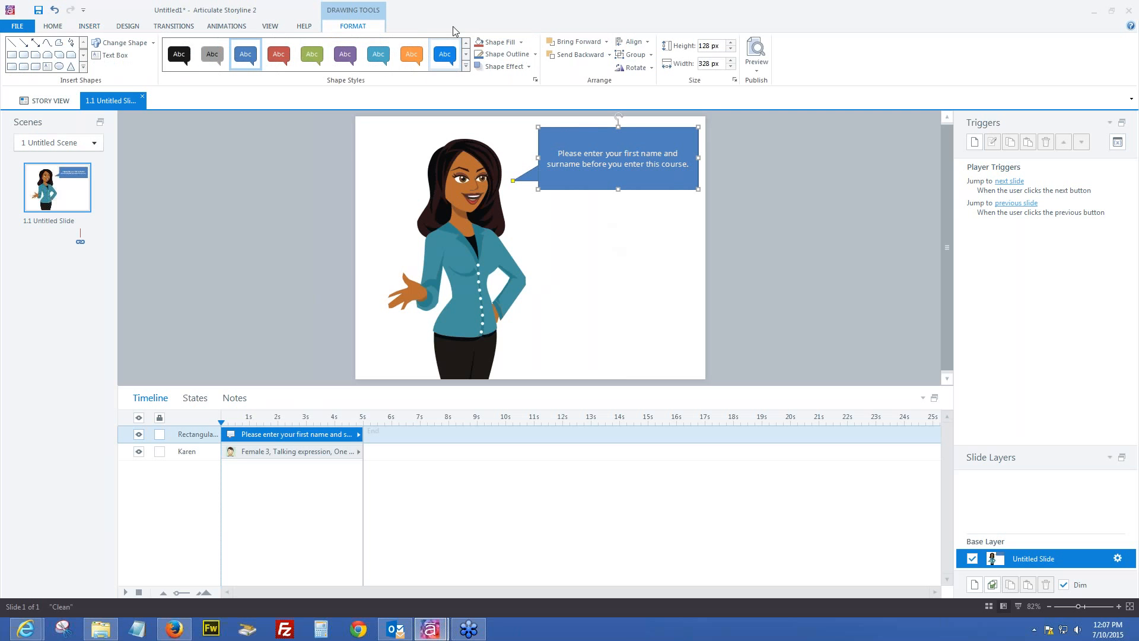
Apply the black shape style to the caption, giving it white text
{"action": "left_click", "coordinate": [179, 55]}
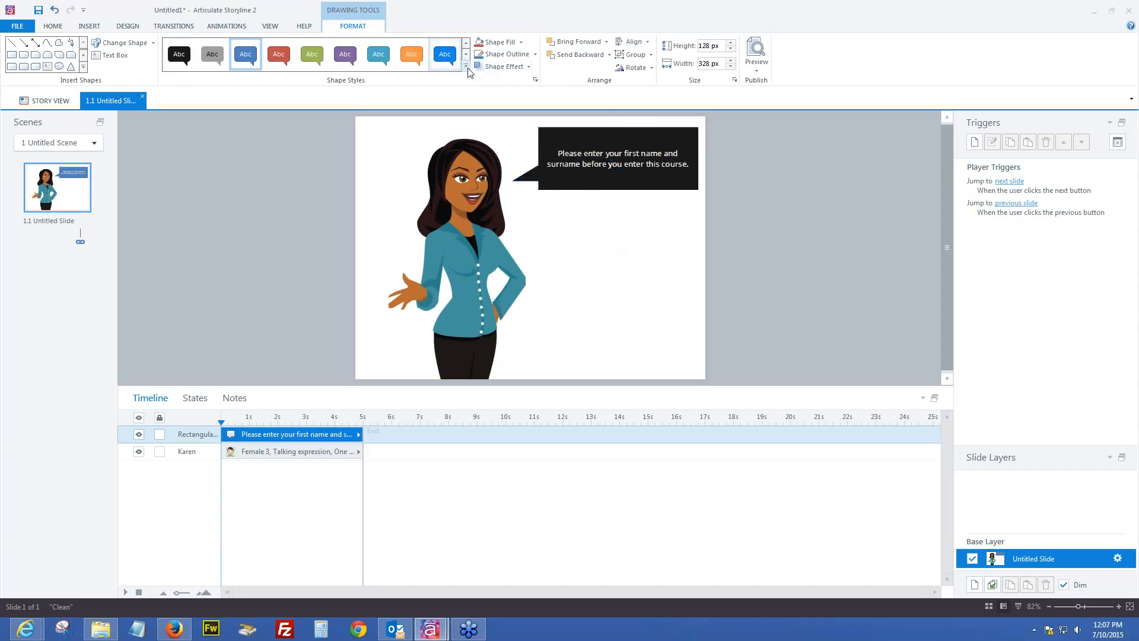
{"action": "left_click", "coordinate": [181, 57]}
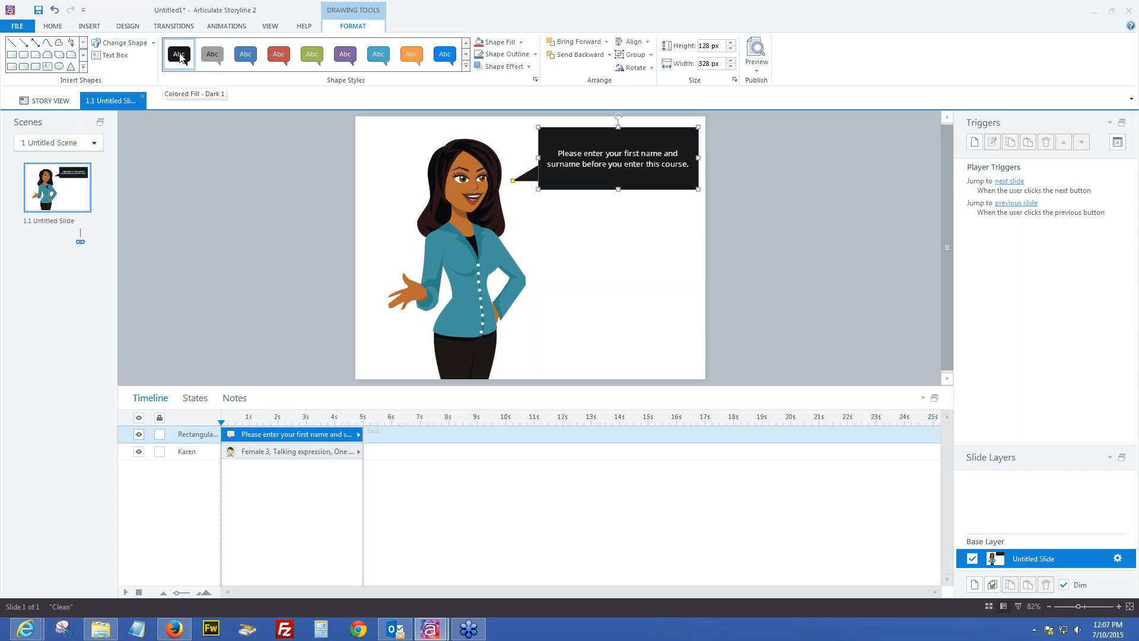
{"action": "left_click", "coordinate": [521, 43]}
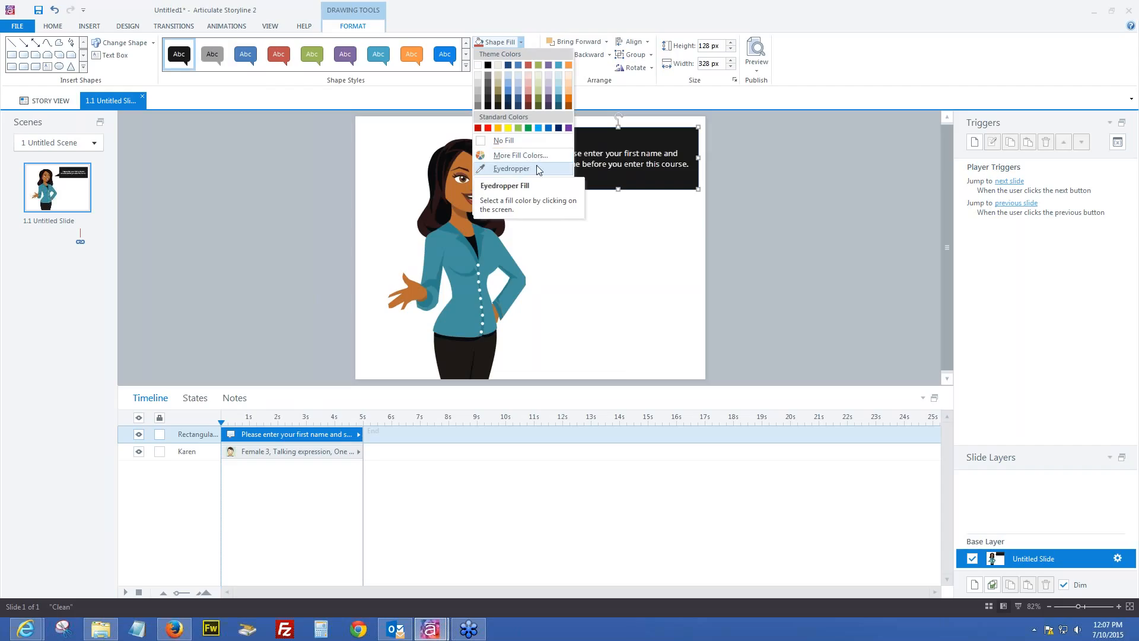
{"action": "left_click", "coordinate": [518, 170]}
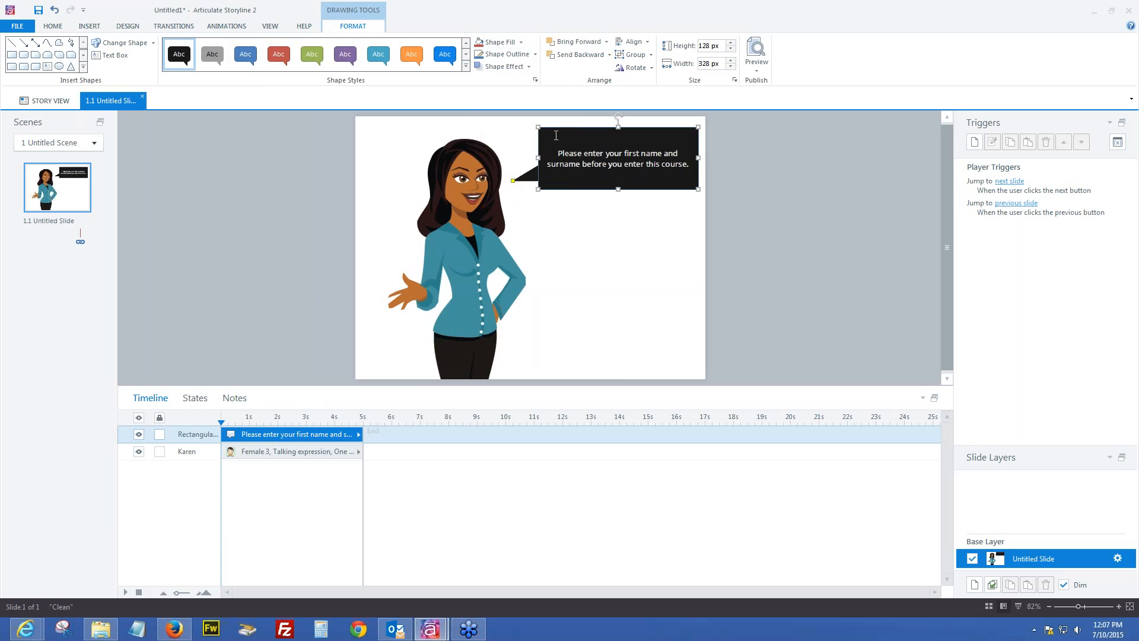
{"action": "key", "text": "ctrl"}
{"action": "key", "text": "ctrl"}
{"action": "key", "text": "ctrl"}
{"action": "key", "text": "ctrl"}
Try the caption's Shape Fill options: cancel More Fill Colors, then choose the Eyedropper
{"action": "left_click", "coordinate": [521, 42]}
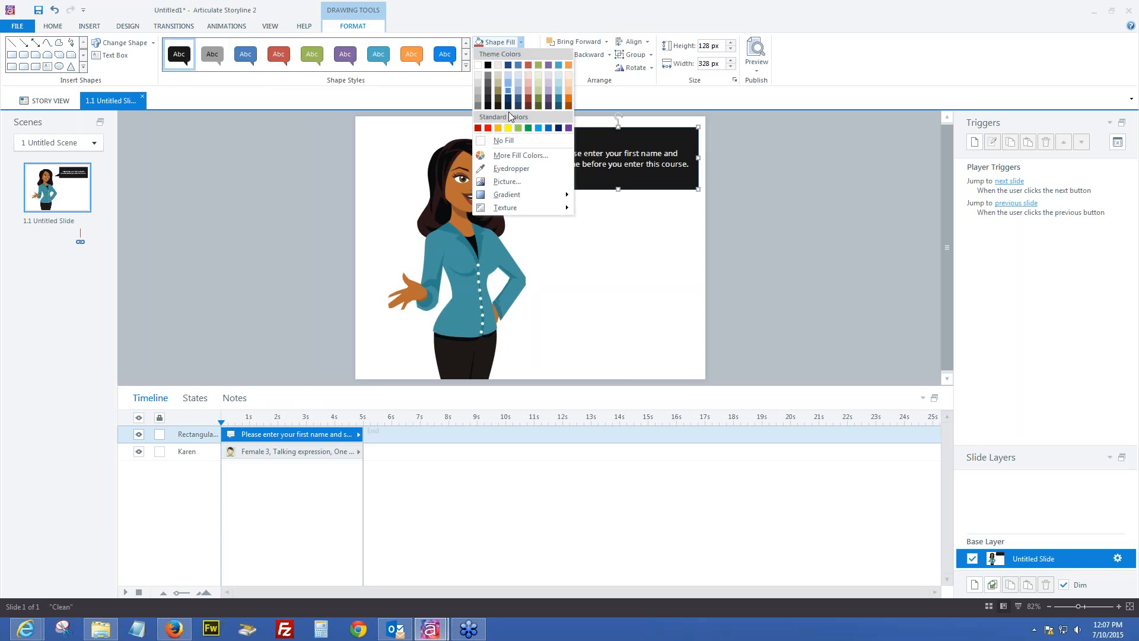
{"action": "key", "text": "ctrl"}
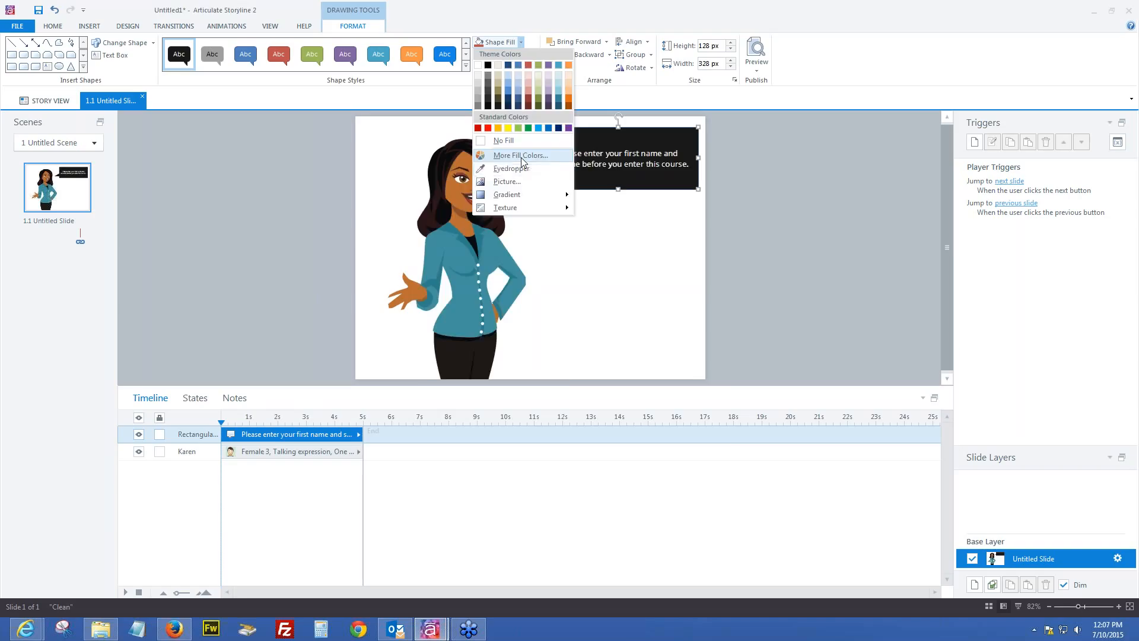
{"action": "left_click", "coordinate": [521, 156]}
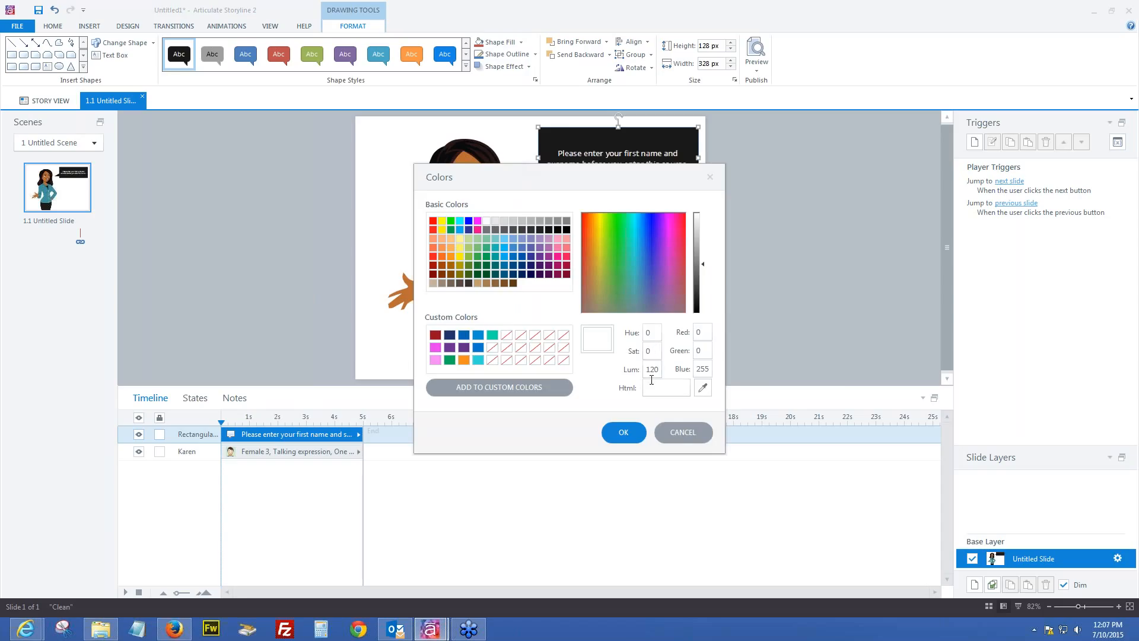
{"action": "key", "text": "ctrl"}
{"action": "left_click", "coordinate": [682, 432]}
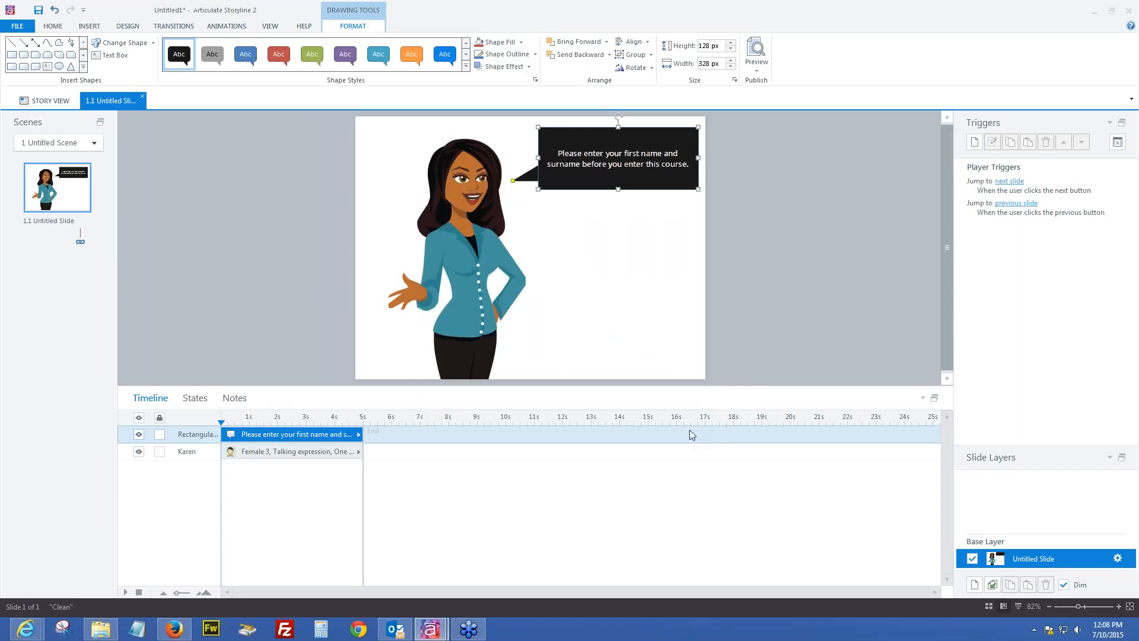
{"action": "left_click", "coordinate": [521, 42]}
{"action": "left_click", "coordinate": [505, 169]}
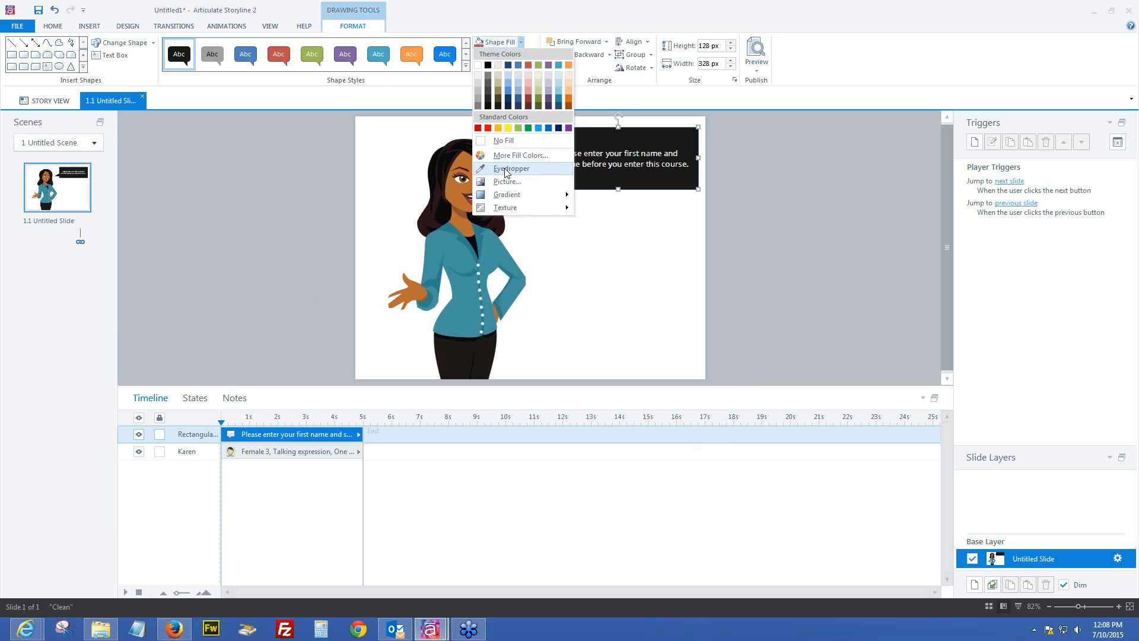
{"action": "left_click", "coordinate": [506, 170]}
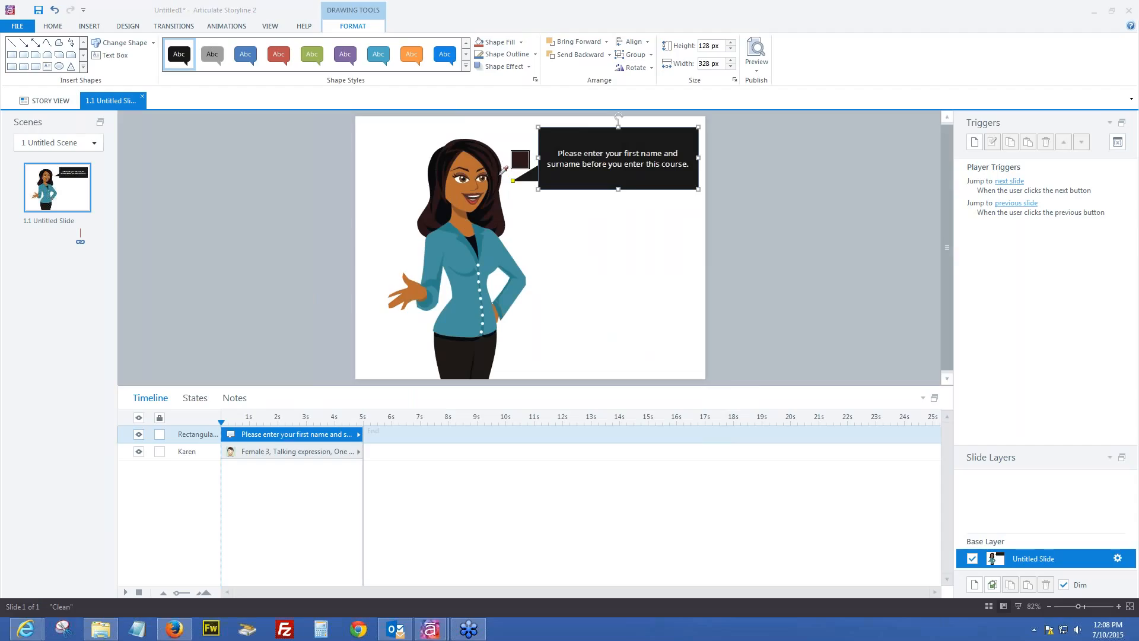
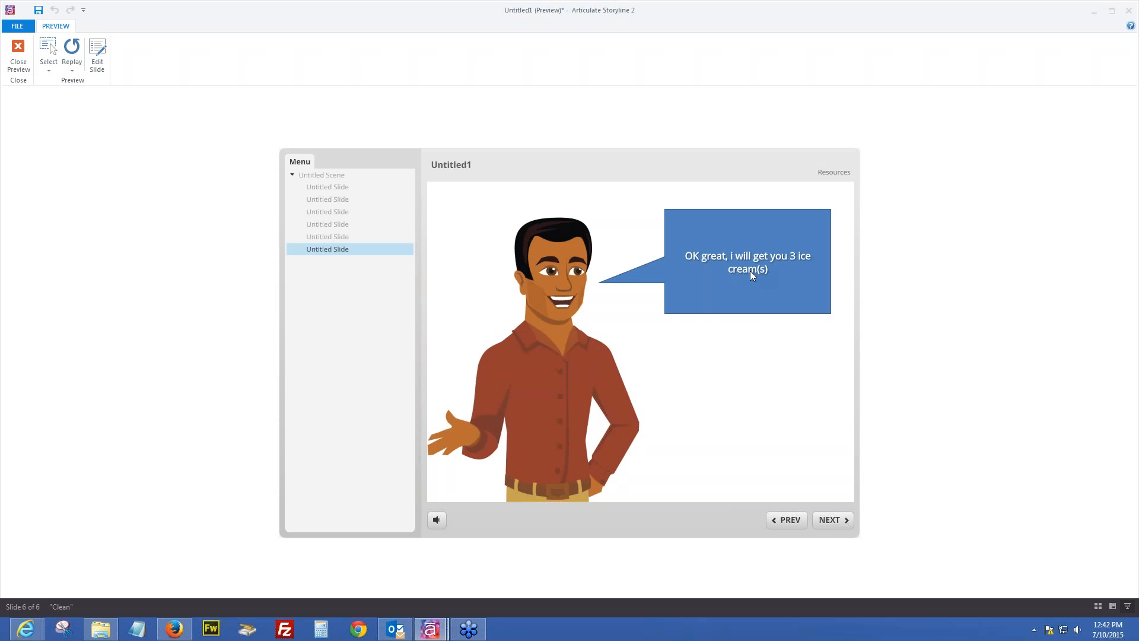
Close the slide 6 preview showing 'OK great, i will get you 3 ice cream(s)' and return to slide 1.6
{"action": "left_click", "coordinate": [758, 269]}
{"action": "key", "text": "ctrl"}
{"action": "key", "text": "ctrl"}
{"action": "key", "text": "ctrl"}
{"action": "left_click", "coordinate": [16, 47]}
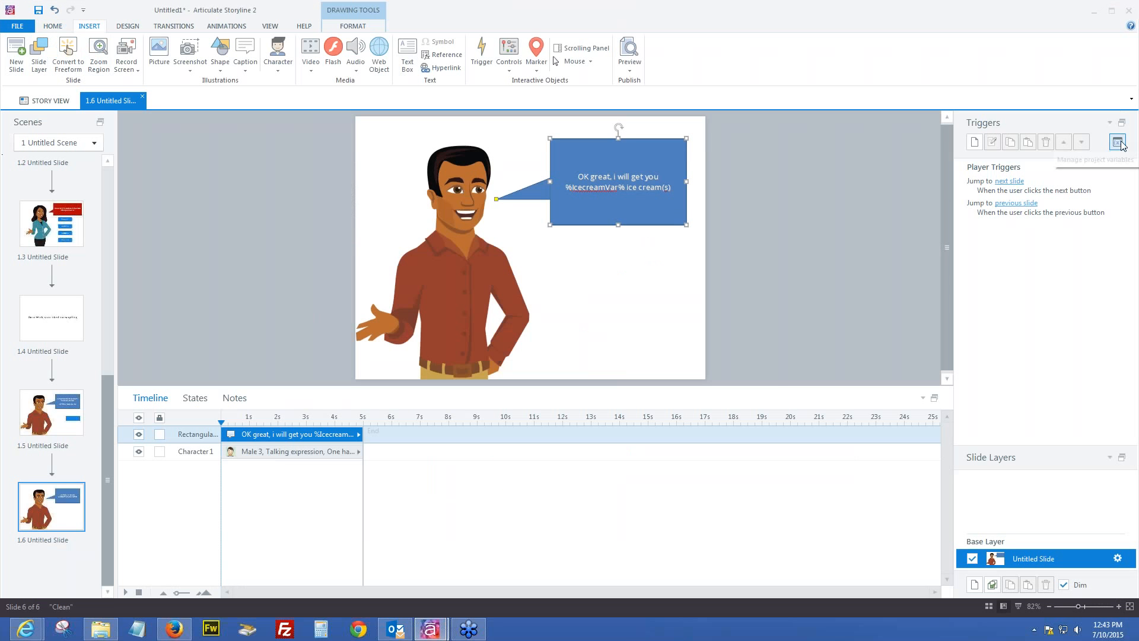
Add a Text variable 'creams' and delete 'cream(s)' after '%IcecreamVar% ice' in the speech bubble
{"action": "left_click", "coordinate": [1119, 143]}
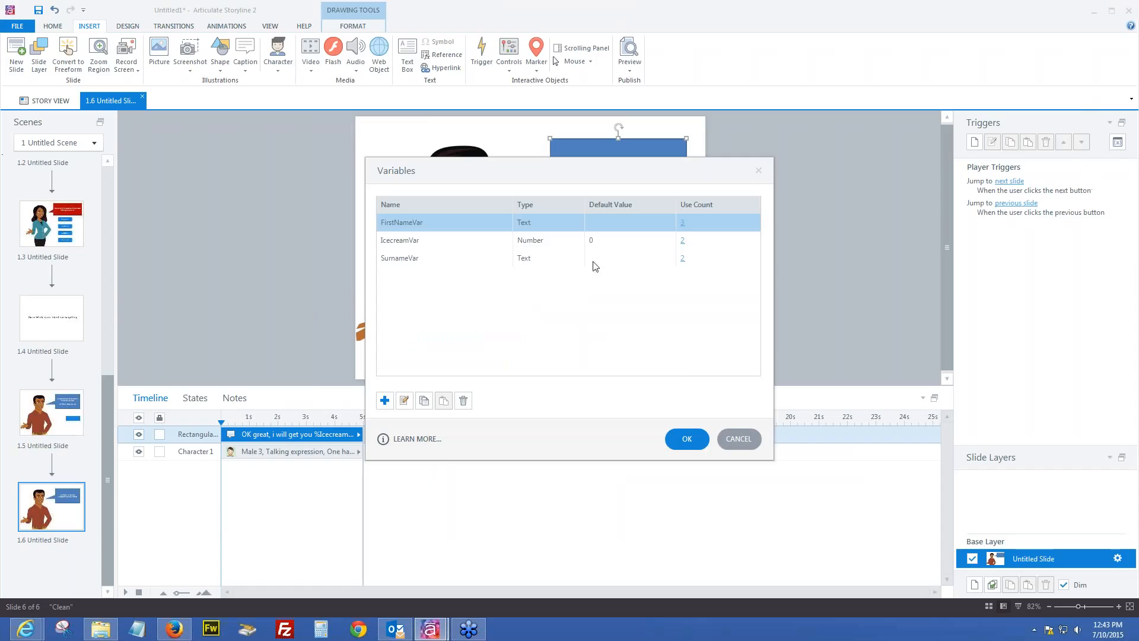
{"action": "left_click", "coordinate": [384, 399]}
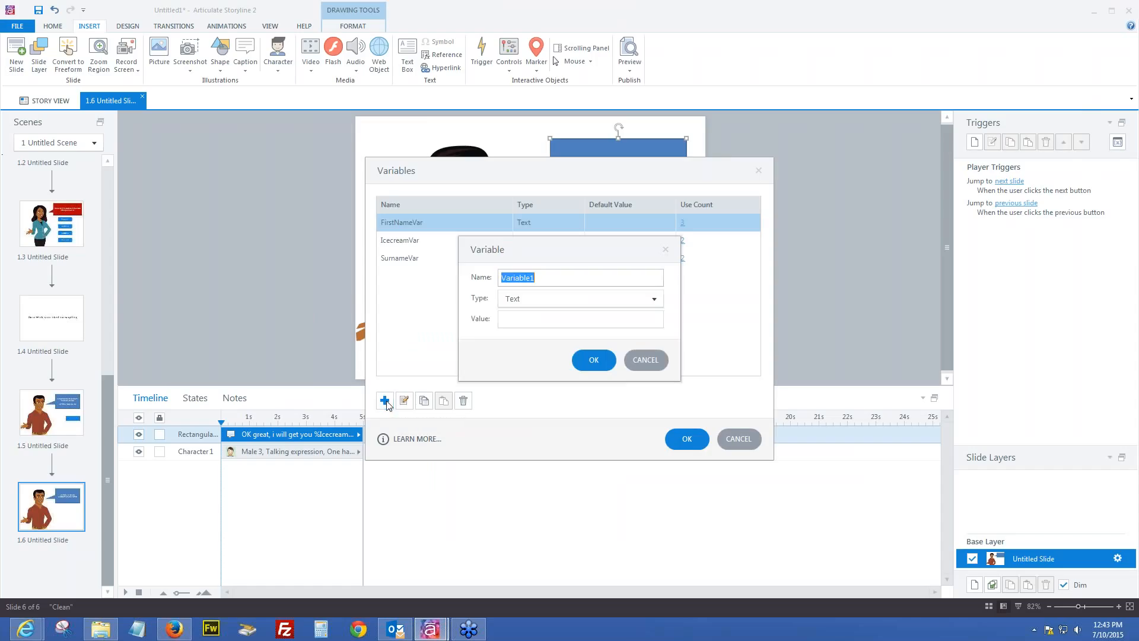
{"action": "type", "text": "creams"}
{"action": "left_click", "coordinate": [592, 361]}
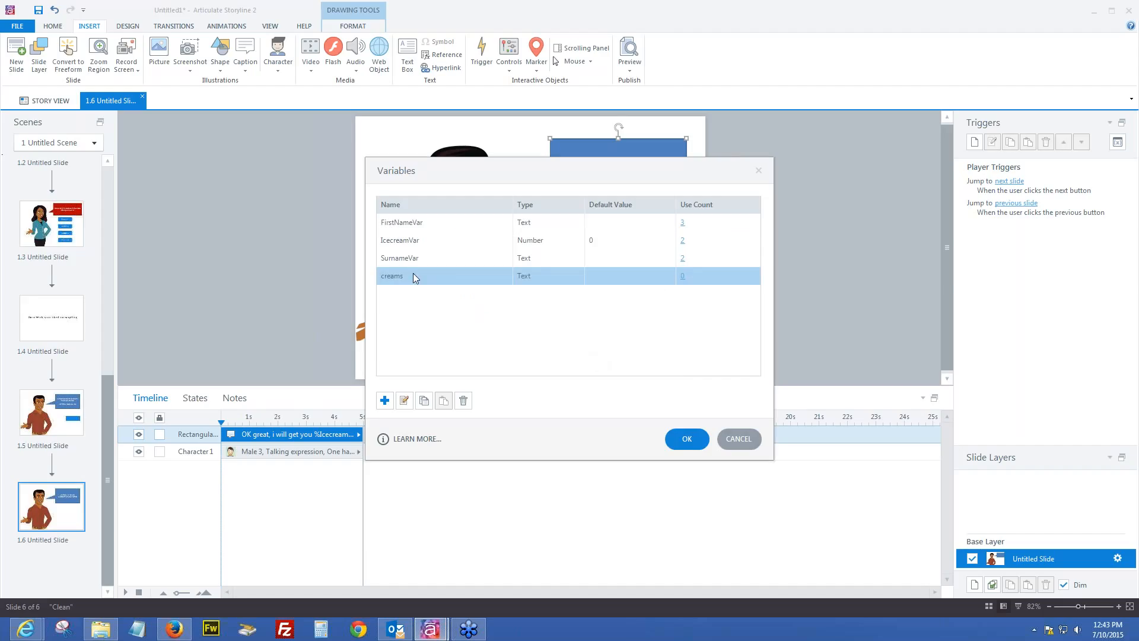
{"action": "left_click", "coordinate": [689, 439]}
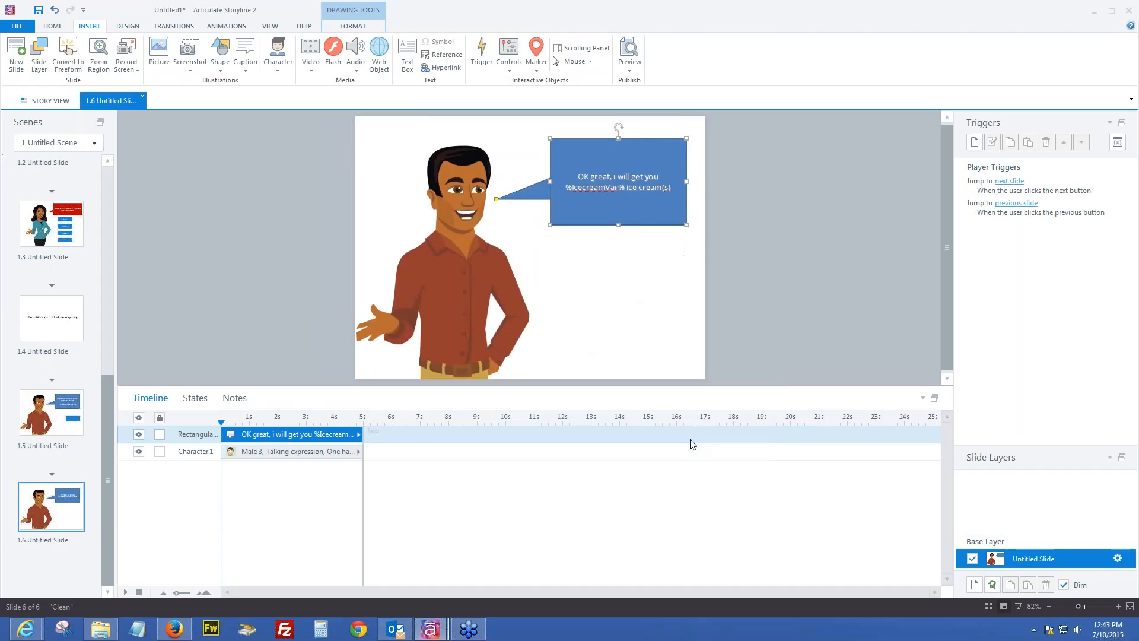
{"action": "left_click", "coordinate": [639, 188]}
{"action": "key", "text": "BackSpace"}
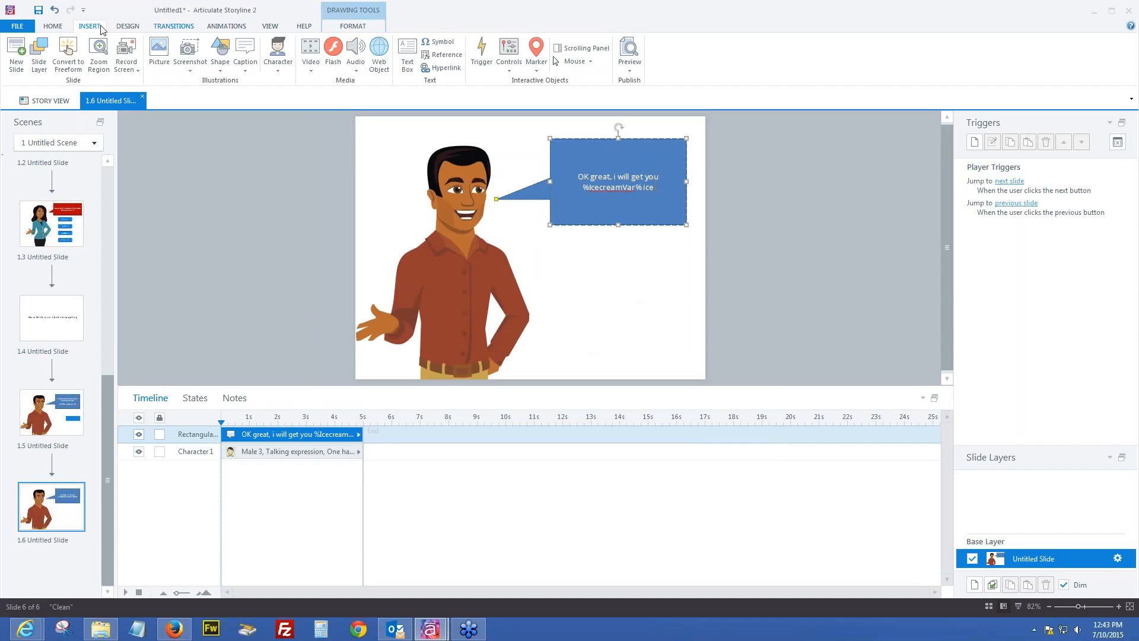
Insert the %creams% reference after 'ice' in the bubble, then switch to slide 1.5
{"action": "left_click", "coordinate": [442, 56]}
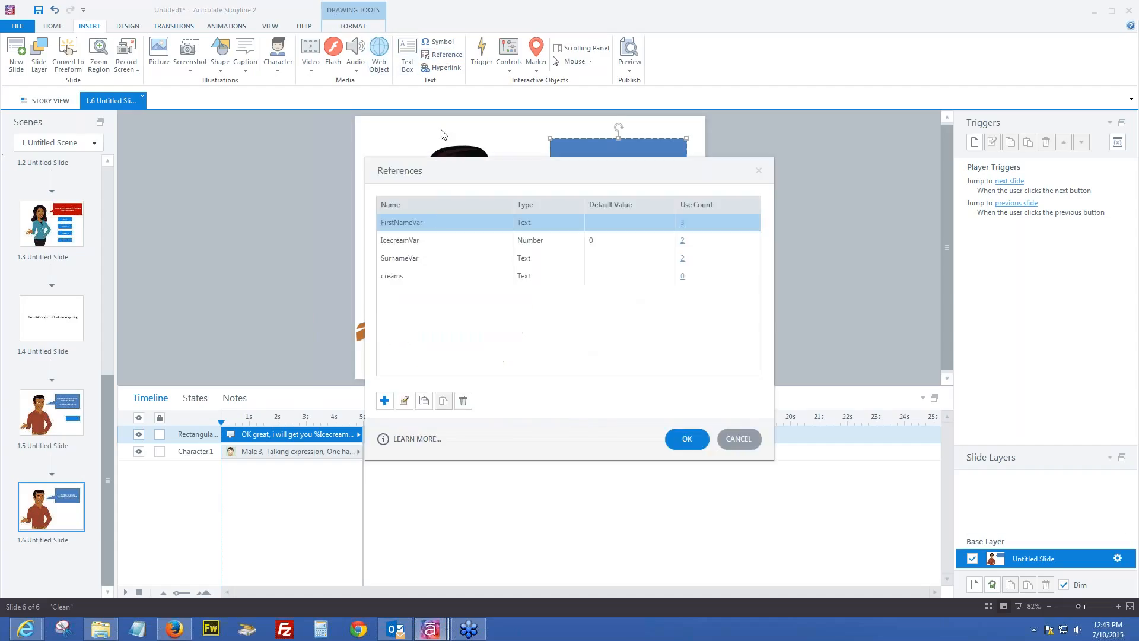
{"action": "left_click", "coordinate": [391, 277]}
{"action": "left_click", "coordinate": [688, 439]}
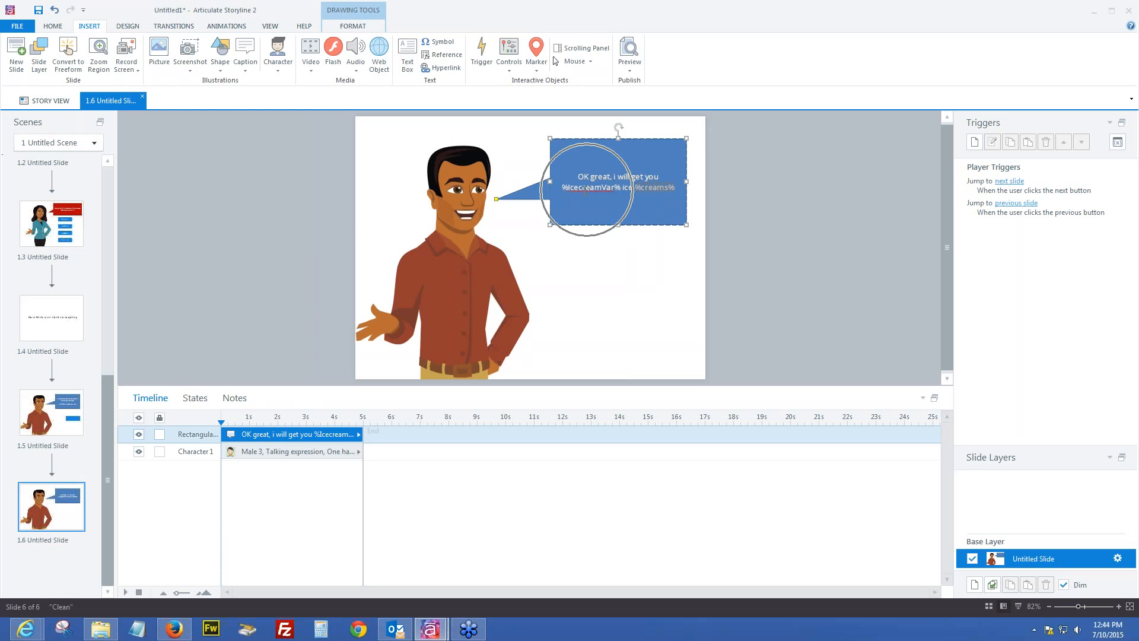
{"action": "left_click", "coordinate": [59, 439]}
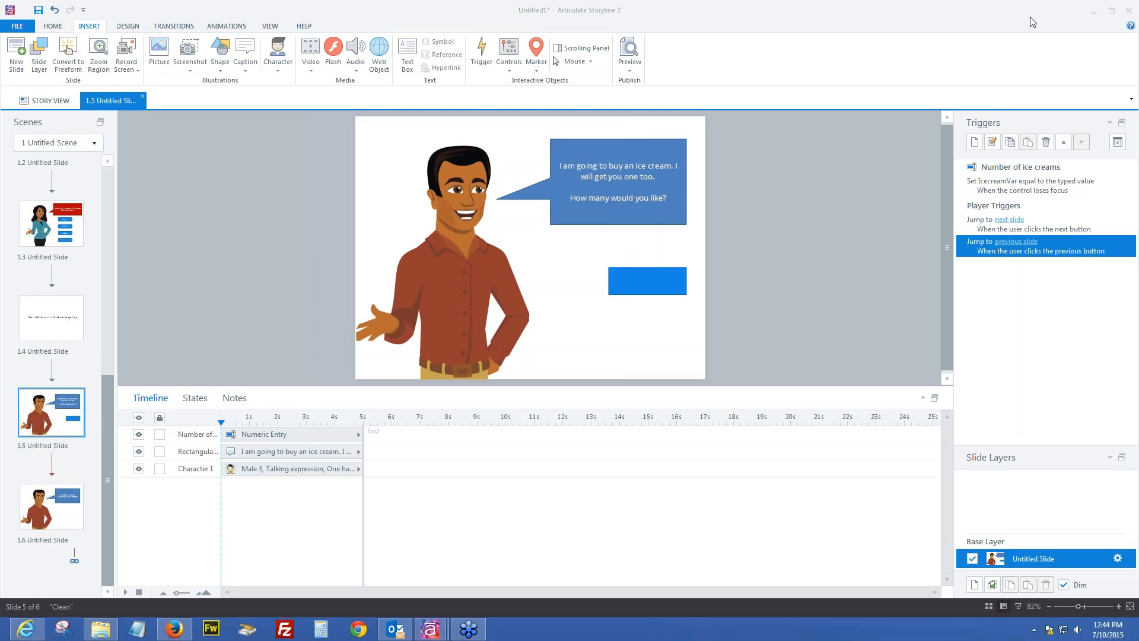
Create a trigger setting variable creams to the value 'cream' when the user clicks Next Button
{"action": "left_click", "coordinate": [975, 144]}
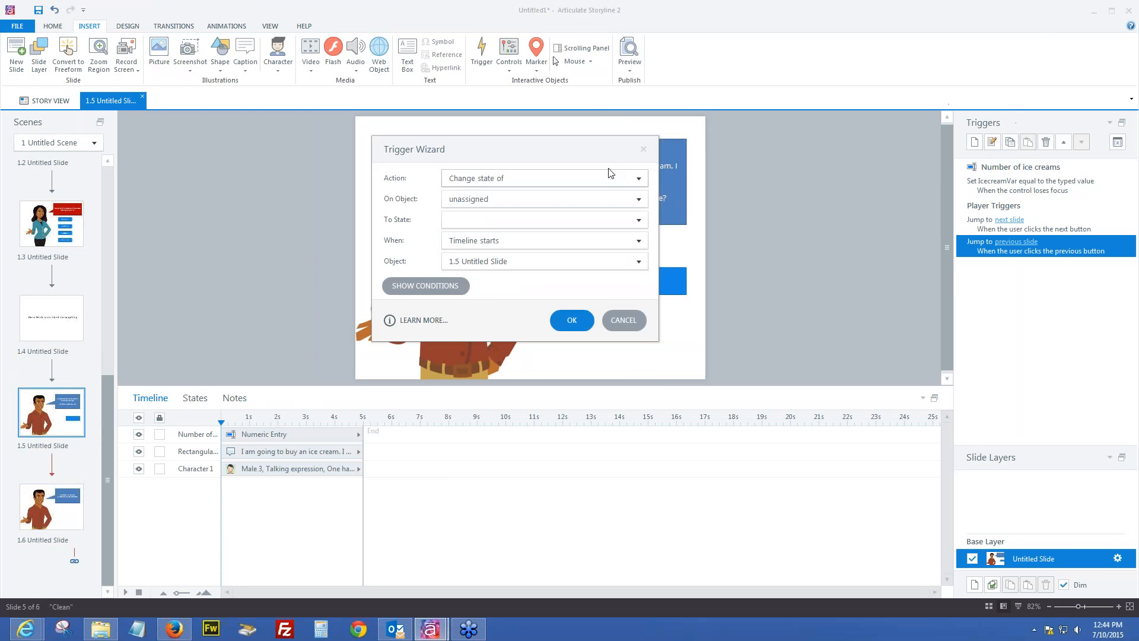
{"action": "left_click", "coordinate": [639, 178]}
{"action": "left_click", "coordinate": [499, 438]}
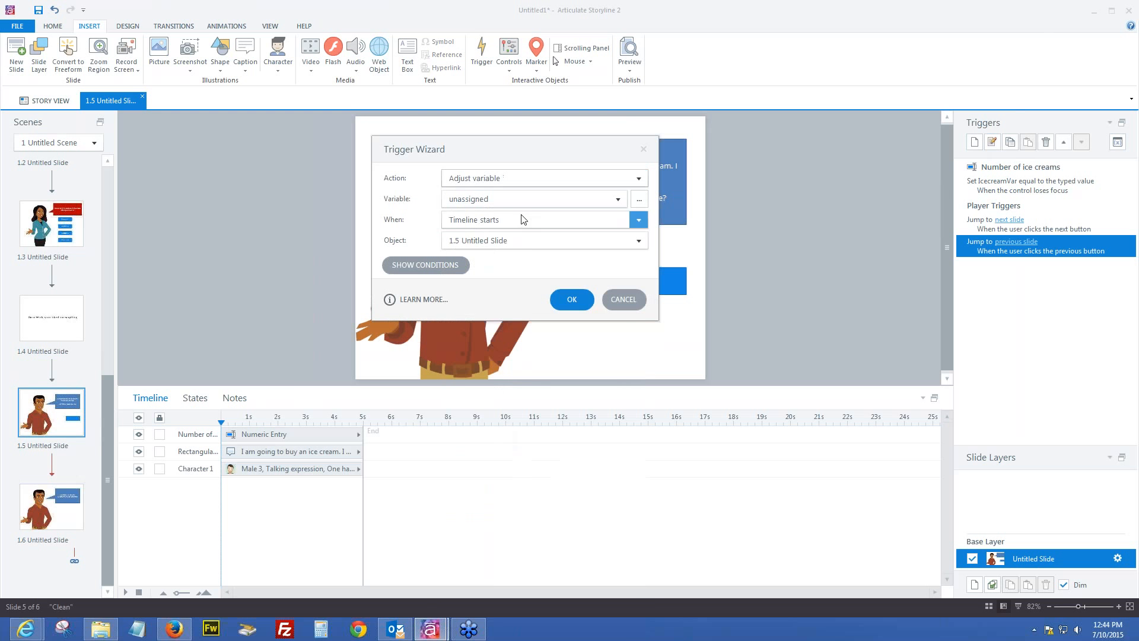
{"action": "left_click", "coordinate": [515, 200]}
{"action": "left_click", "coordinate": [474, 272]}
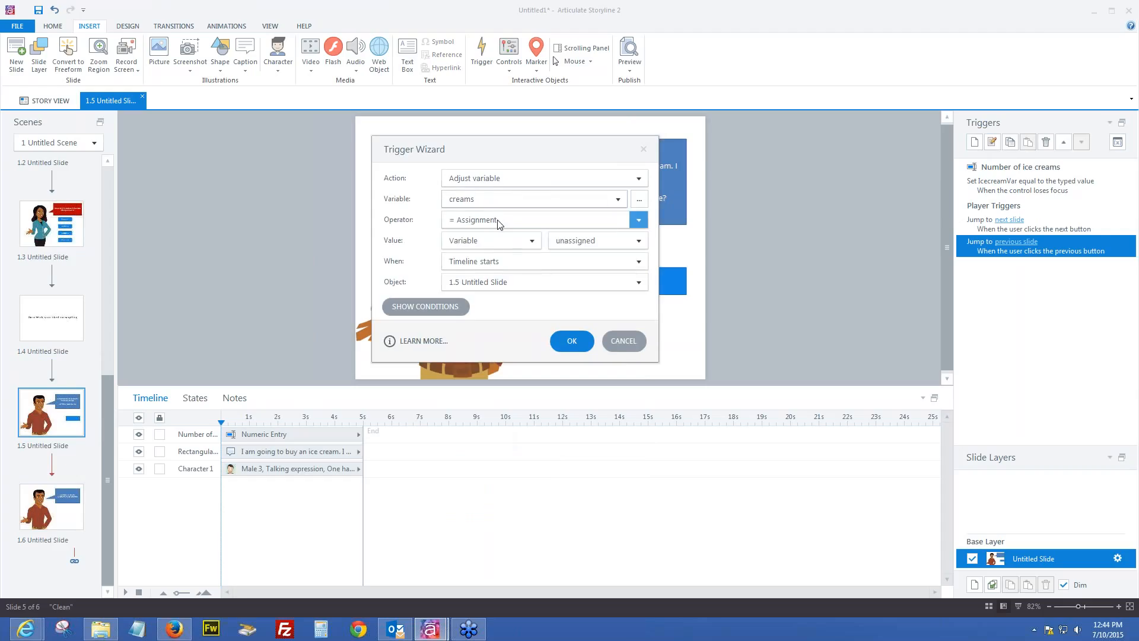
{"action": "left_click", "coordinate": [531, 240]}
{"action": "left_click", "coordinate": [483, 255]}
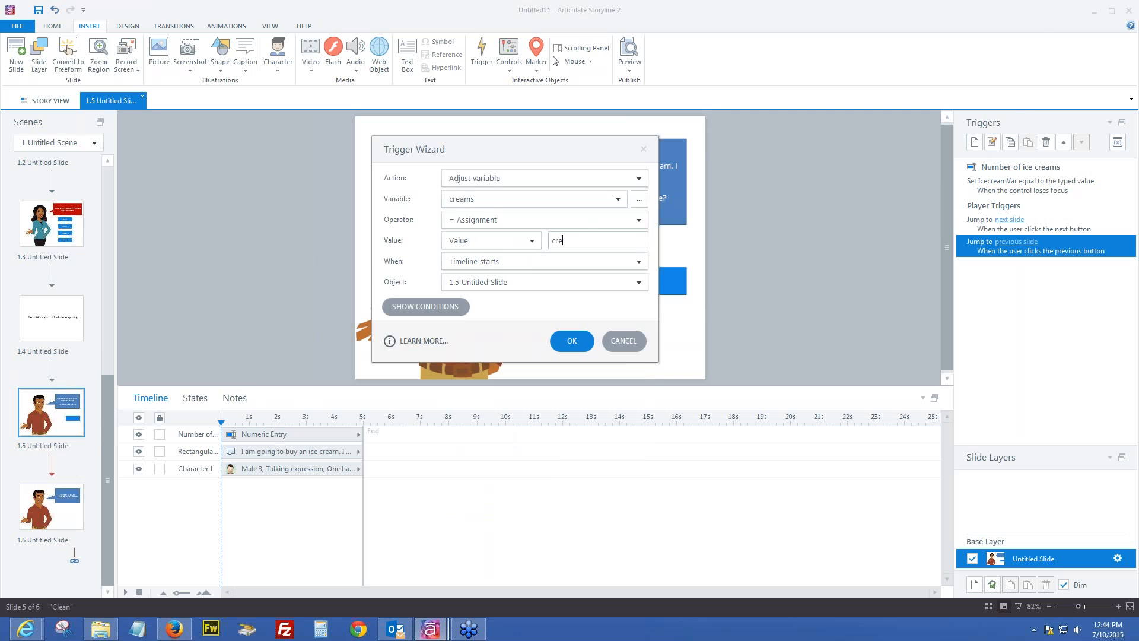
{"action": "left_click", "coordinate": [522, 262]}
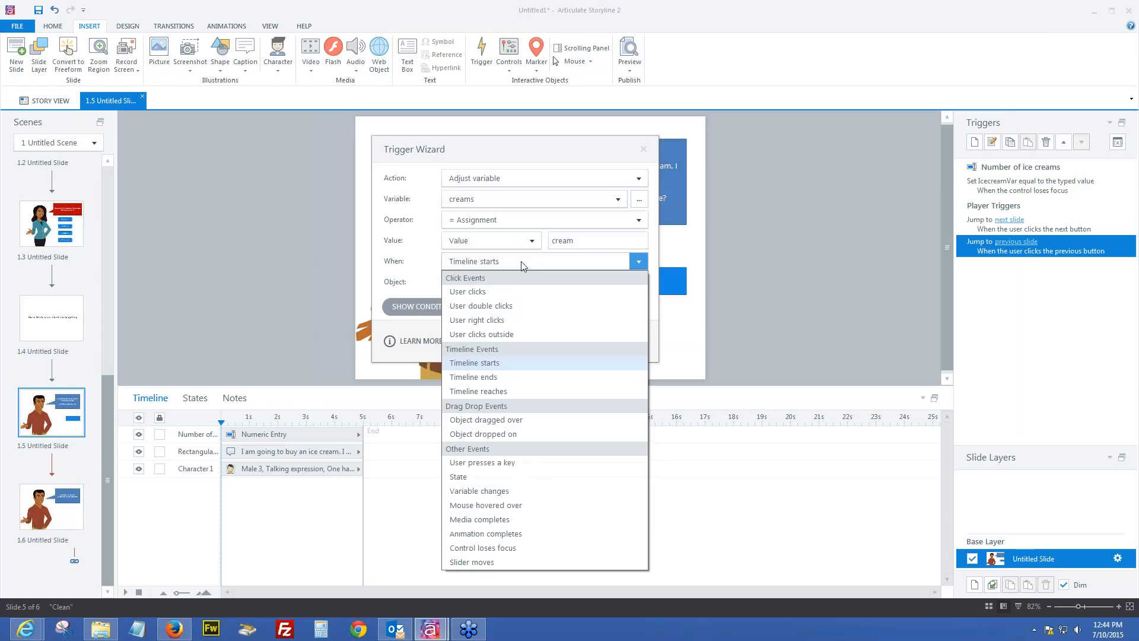
{"action": "left_click", "coordinate": [482, 292]}
{"action": "left_click", "coordinate": [483, 282]}
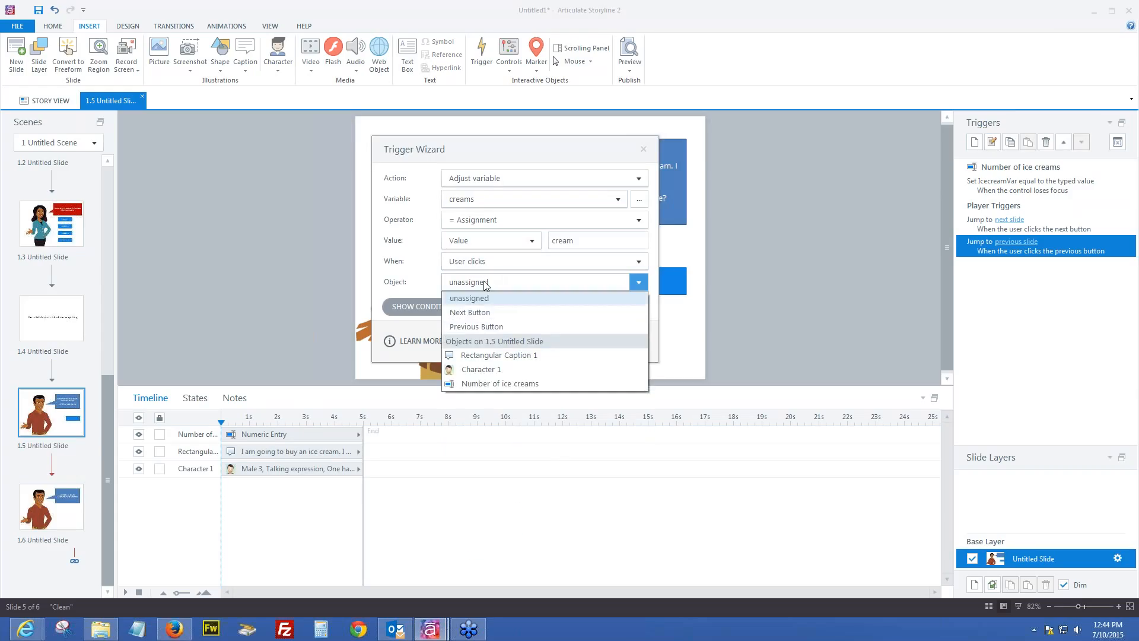
{"action": "left_click", "coordinate": [475, 312]}
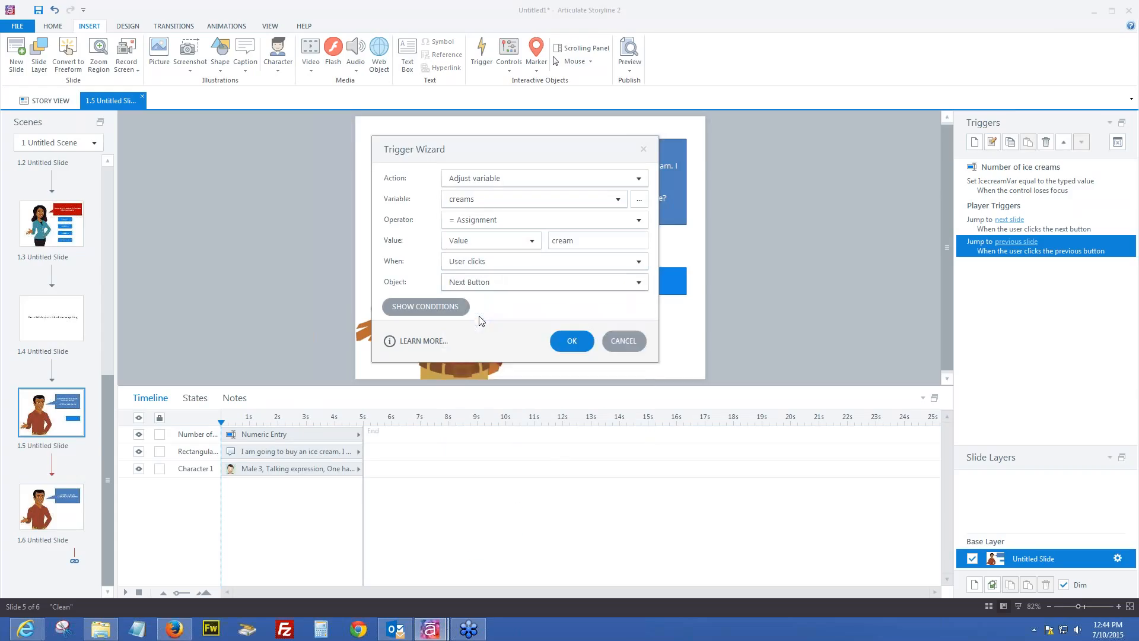
Add the condition IcecreamVar == 1 to the trigger and save it
{"action": "left_click", "coordinate": [431, 309]}
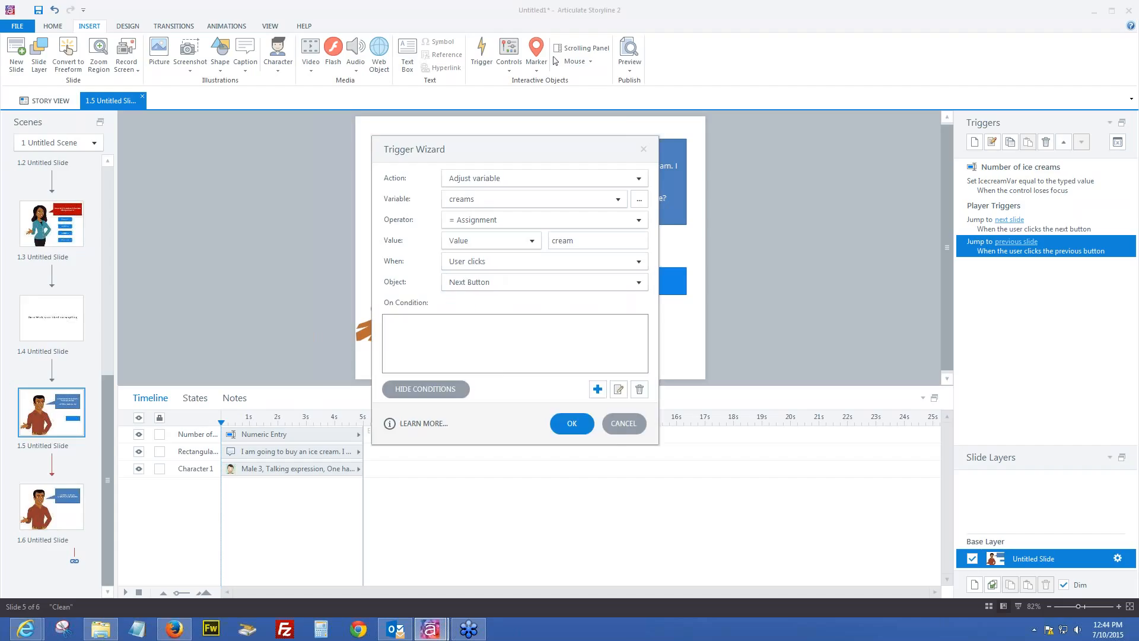
{"action": "left_click", "coordinate": [597, 390]}
{"action": "left_click", "coordinate": [514, 306]}
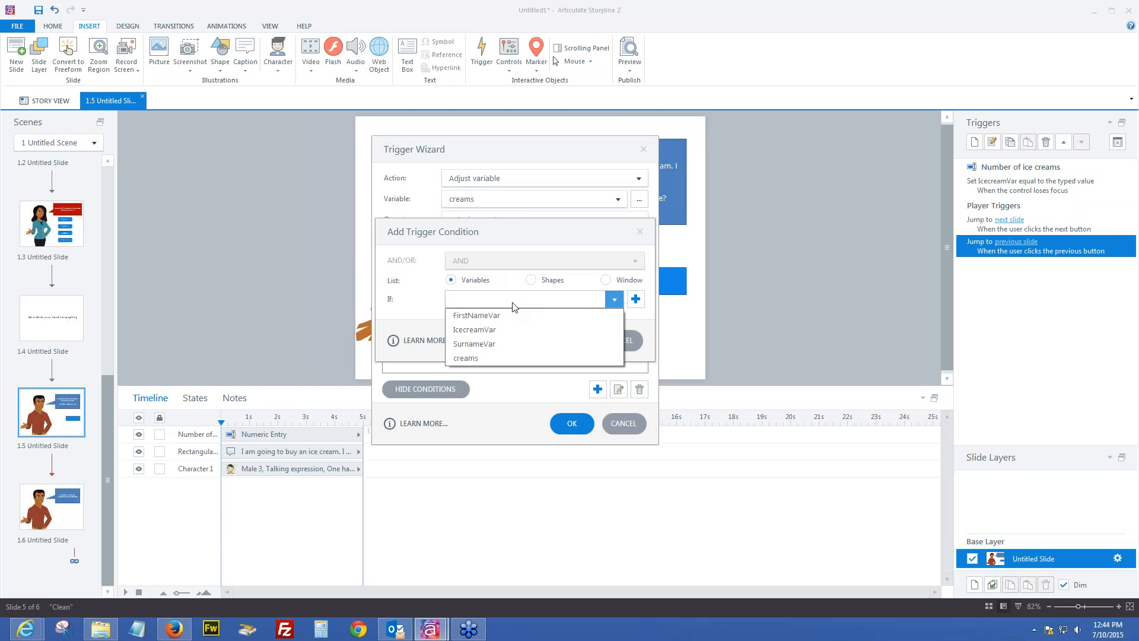
{"action": "left_click", "coordinate": [488, 334]}
{"action": "left_click", "coordinate": [485, 320]}
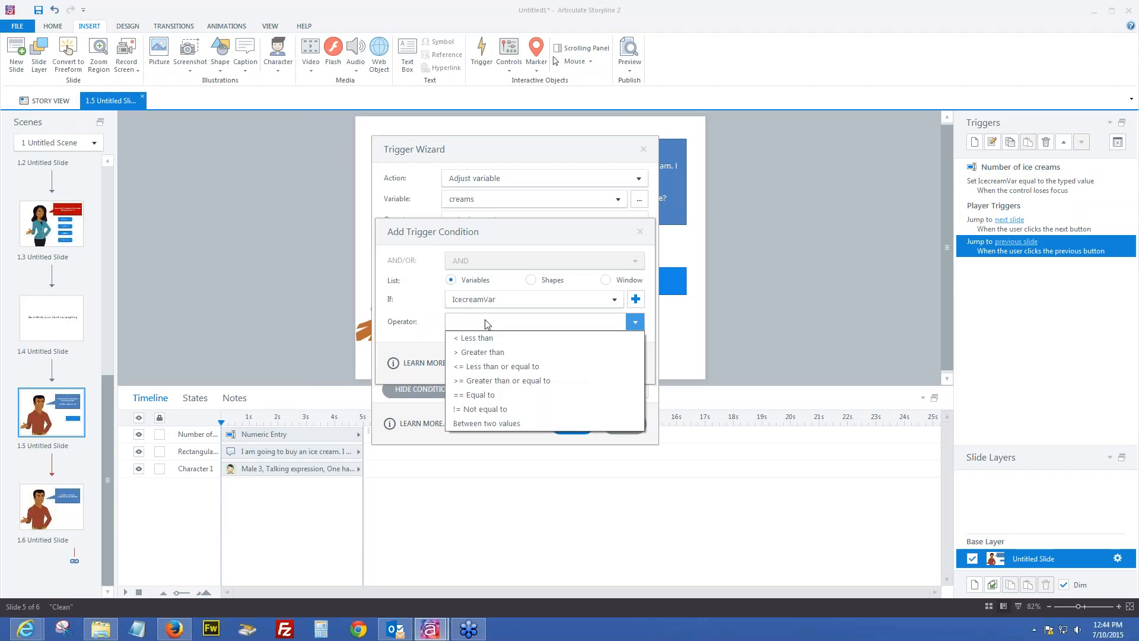
{"action": "left_click", "coordinate": [482, 396]}
{"action": "left_click", "coordinate": [456, 369]}
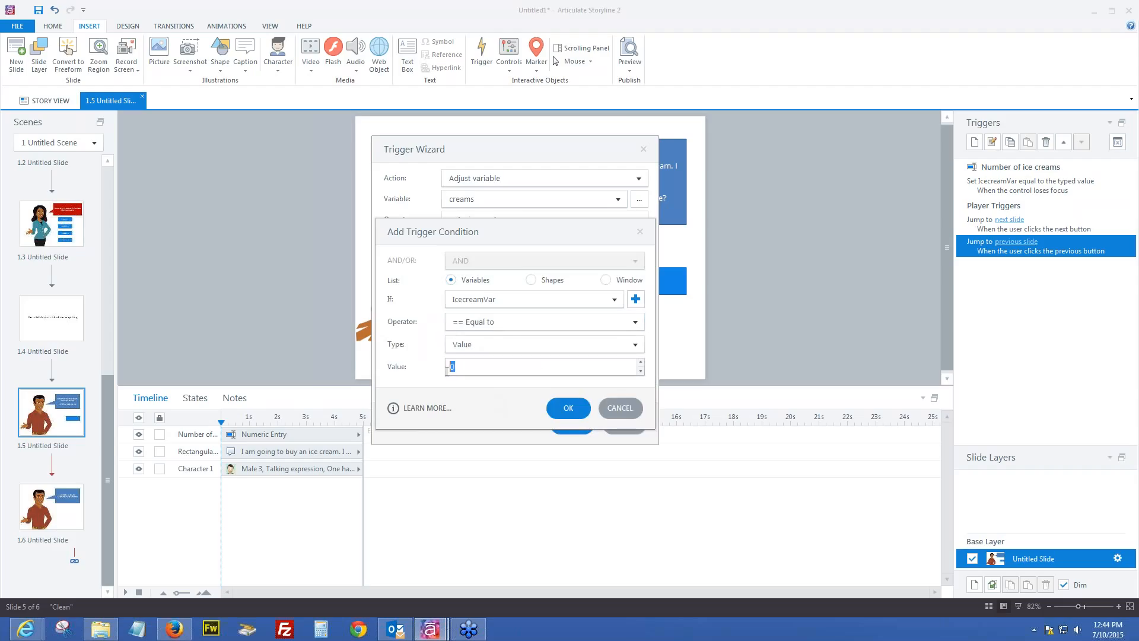
{"action": "type", "text": "1"}
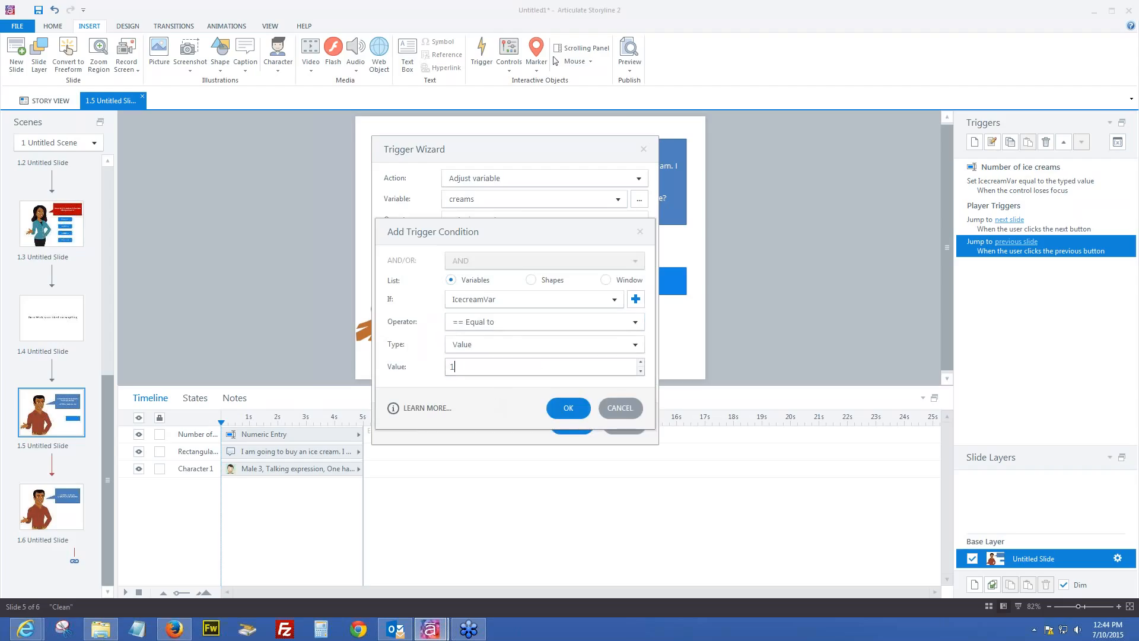
{"action": "left_click", "coordinate": [569, 409]}
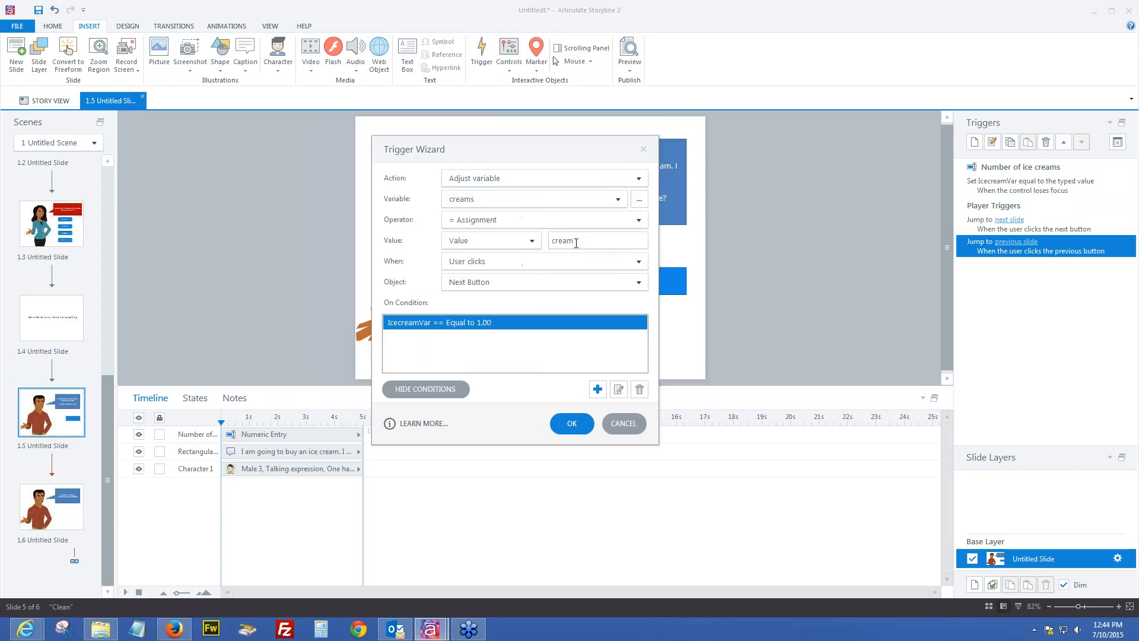
{"action": "left_click", "coordinate": [571, 423]}
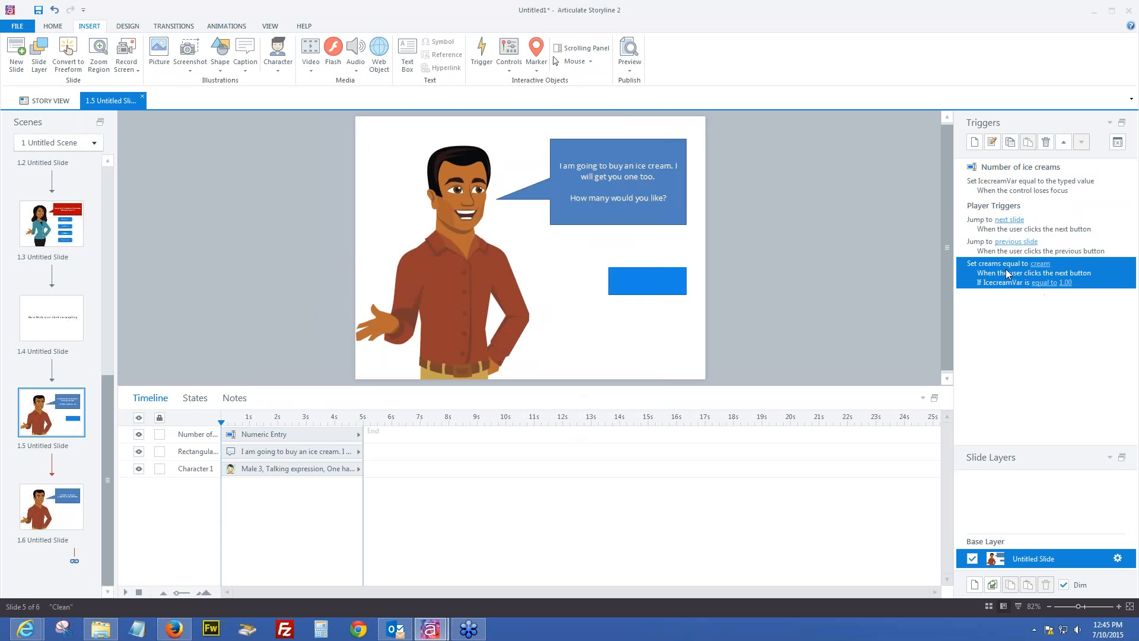
Move the new trigger to the top, then start a second trigger setting creams to 'creams' on Next Button click
{"action": "left_click", "coordinate": [1064, 141]}
{"action": "left_click", "coordinate": [1063, 141]}
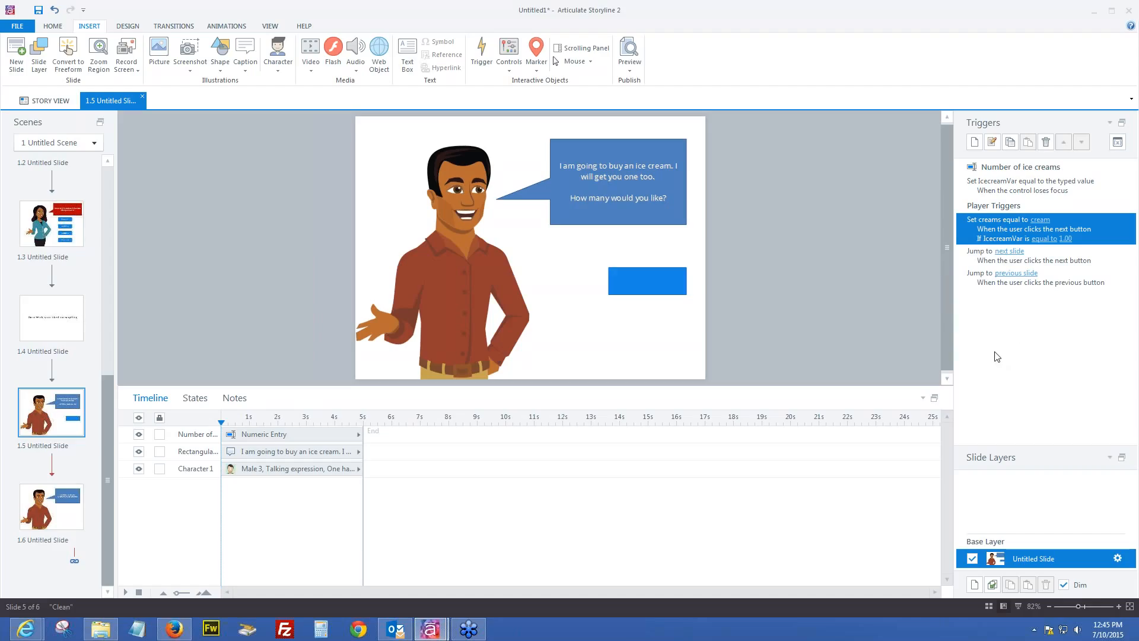
{"action": "left_click", "coordinate": [974, 143]}
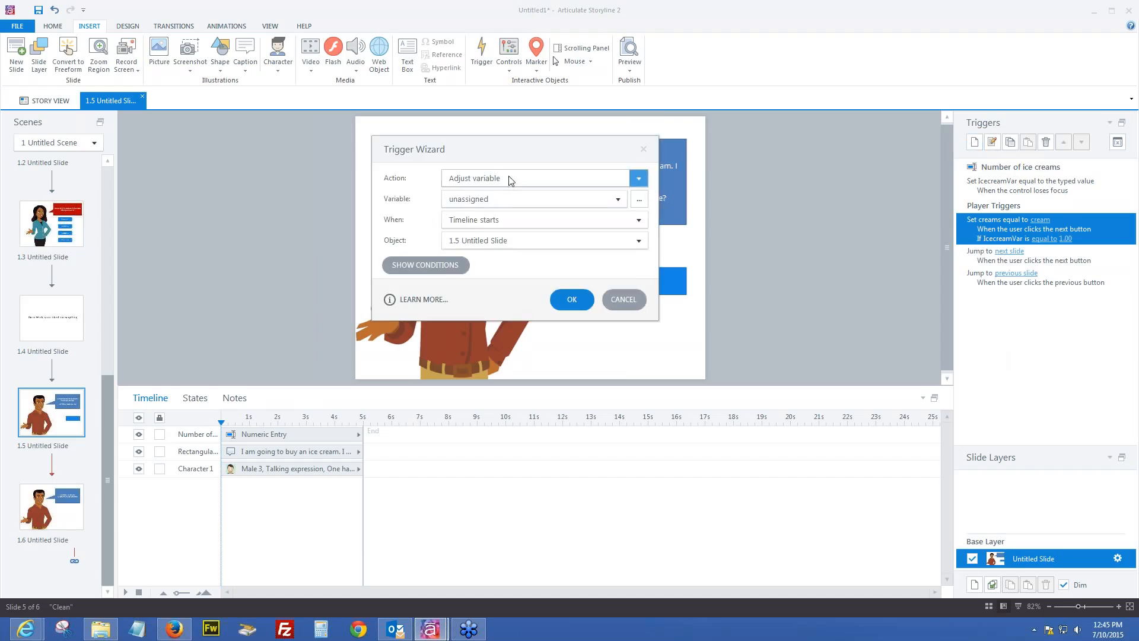
{"action": "left_click", "coordinate": [497, 203]}
{"action": "left_click", "coordinate": [481, 271]}
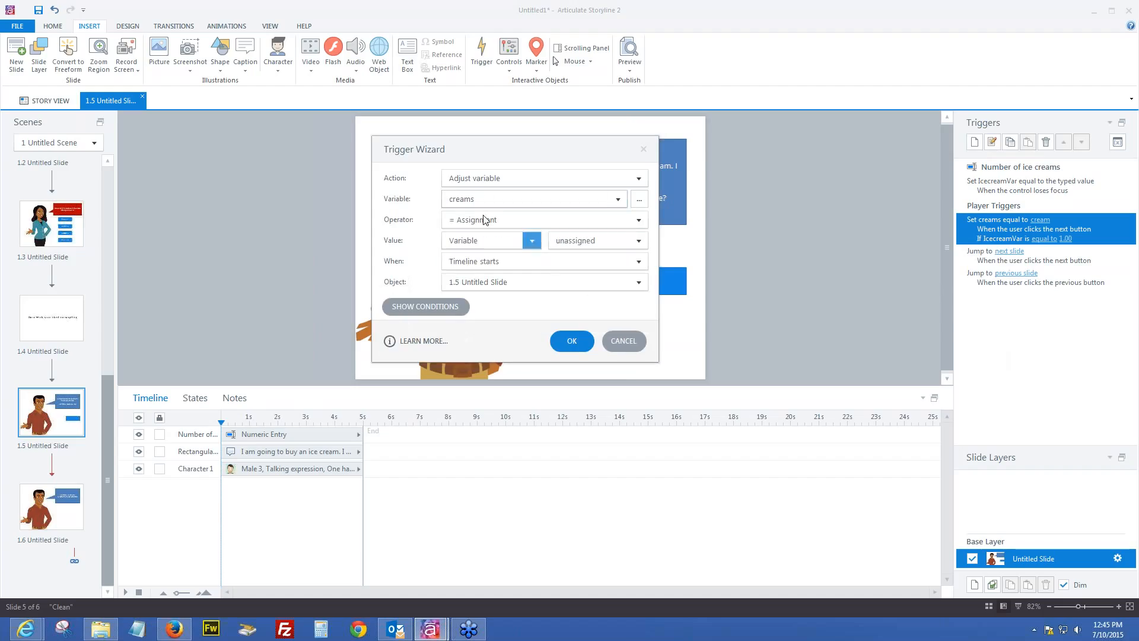
{"action": "left_click", "coordinate": [487, 240]}
{"action": "left_click", "coordinate": [492, 260]}
{"action": "type", "text": "creams"}
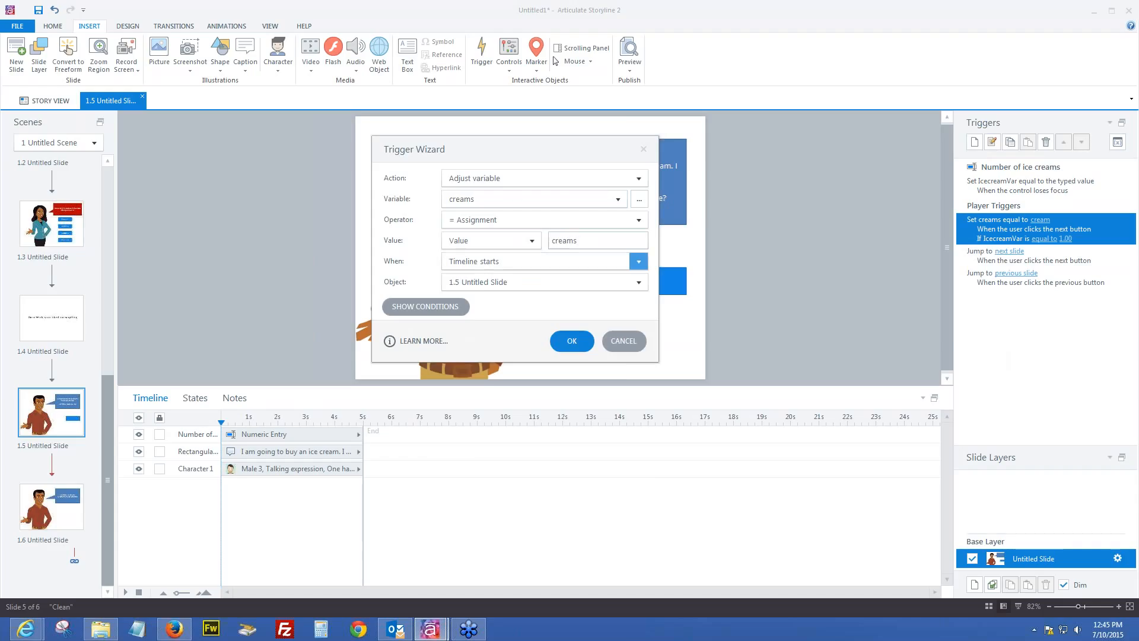
{"action": "left_click", "coordinate": [482, 265]}
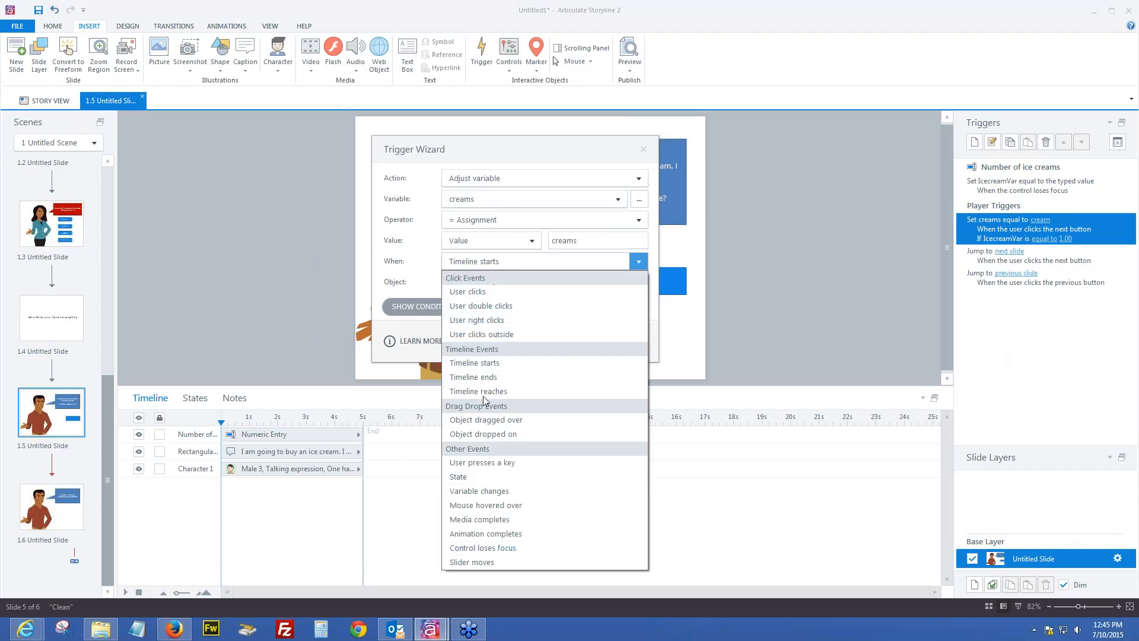
{"action": "left_click", "coordinate": [484, 292]}
{"action": "left_click", "coordinate": [485, 284]}
{"action": "left_click", "coordinate": [481, 315]}
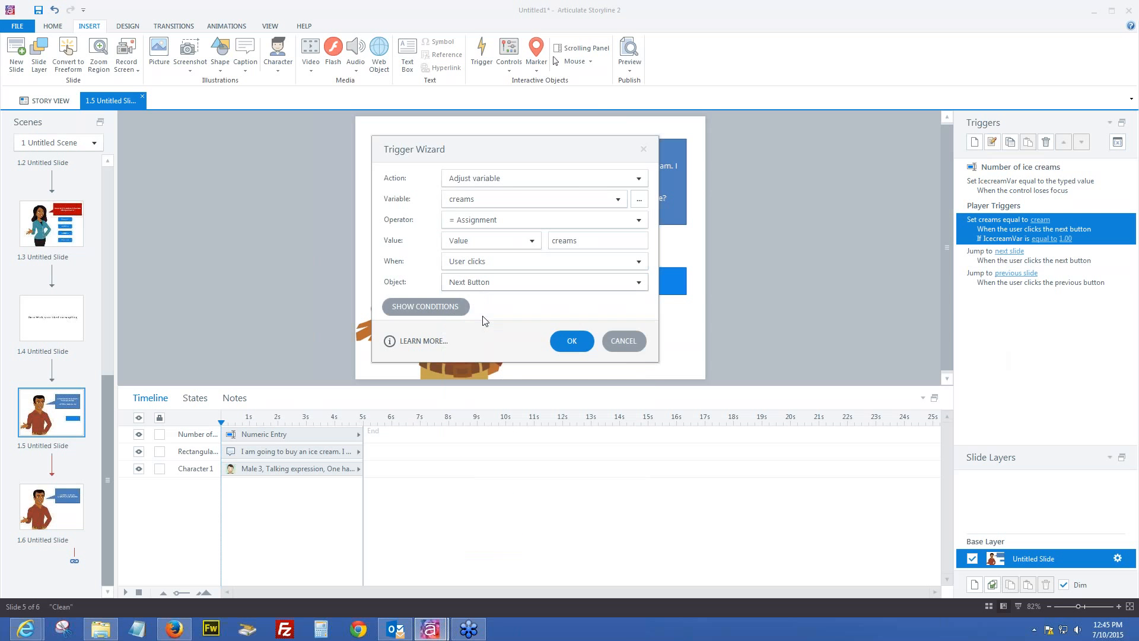
Add the condition IcecreamVar >= 2 to the second trigger and save it
{"action": "left_click", "coordinate": [448, 307]}
{"action": "left_click", "coordinate": [597, 389]}
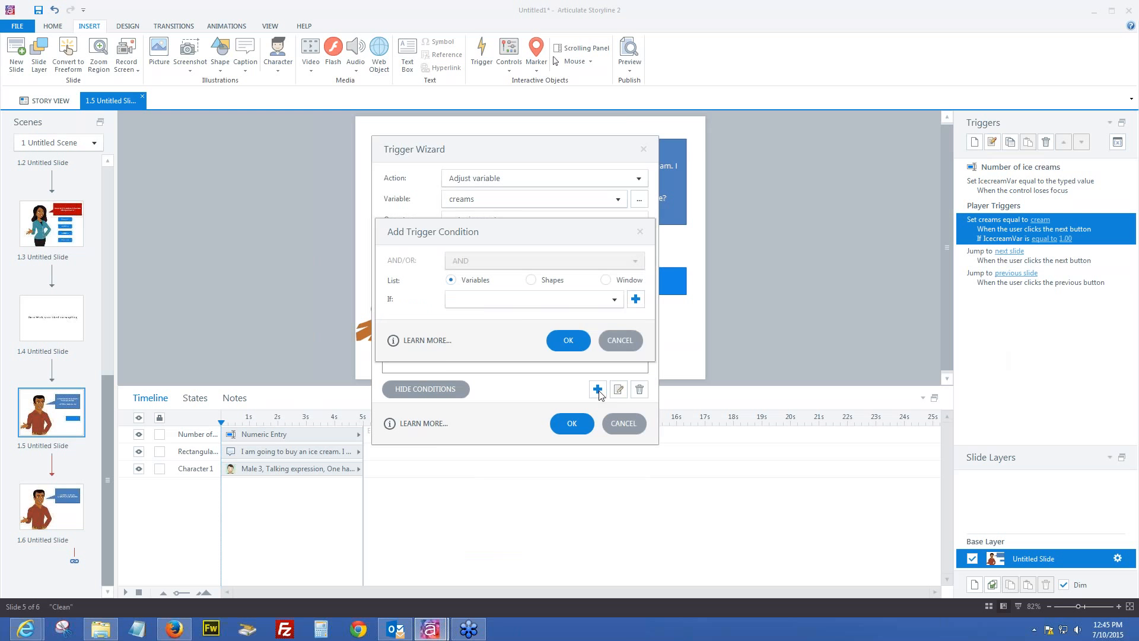
{"action": "left_click", "coordinate": [474, 299]}
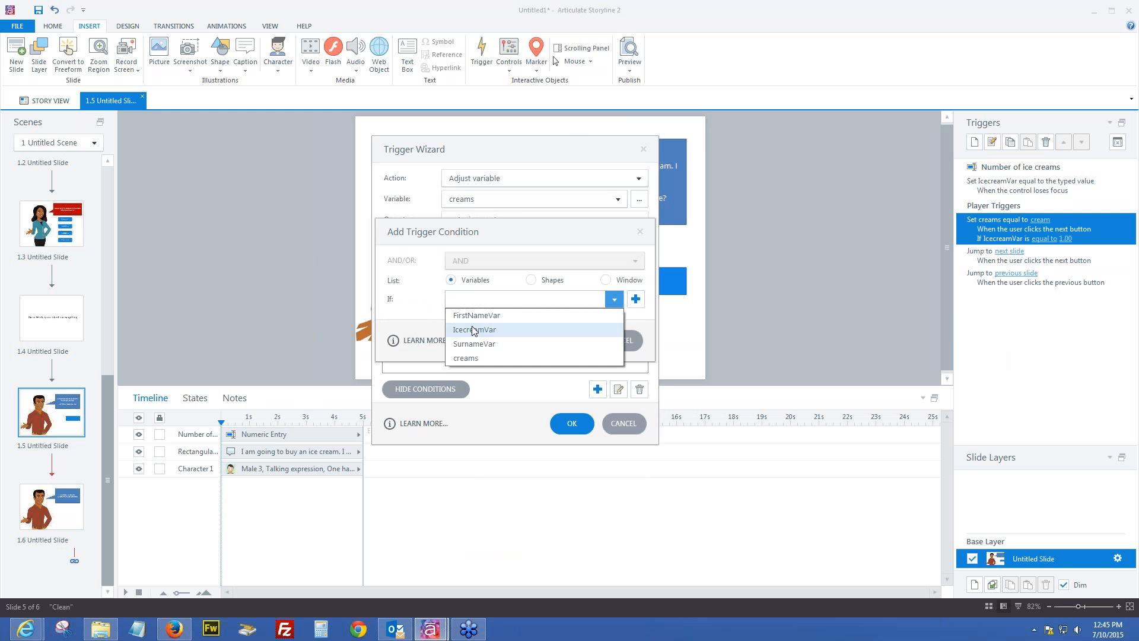
{"action": "left_click", "coordinate": [476, 330]}
{"action": "left_click", "coordinate": [475, 323]}
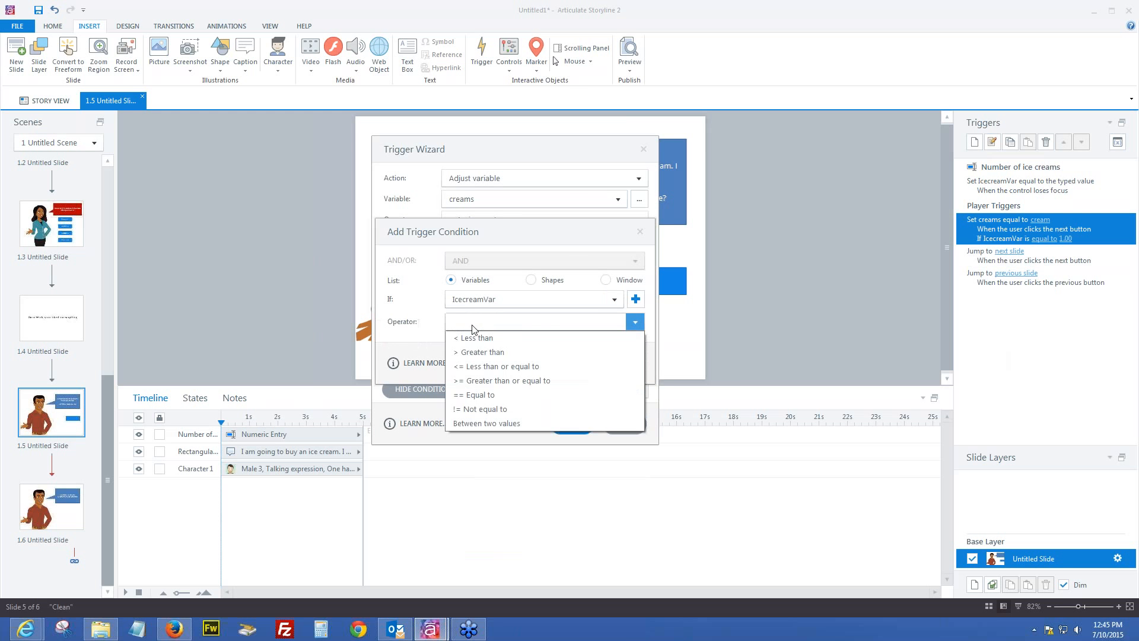
{"action": "left_click", "coordinate": [485, 380]}
{"action": "left_click", "coordinate": [469, 365]}
{"action": "type", "text": "2"}
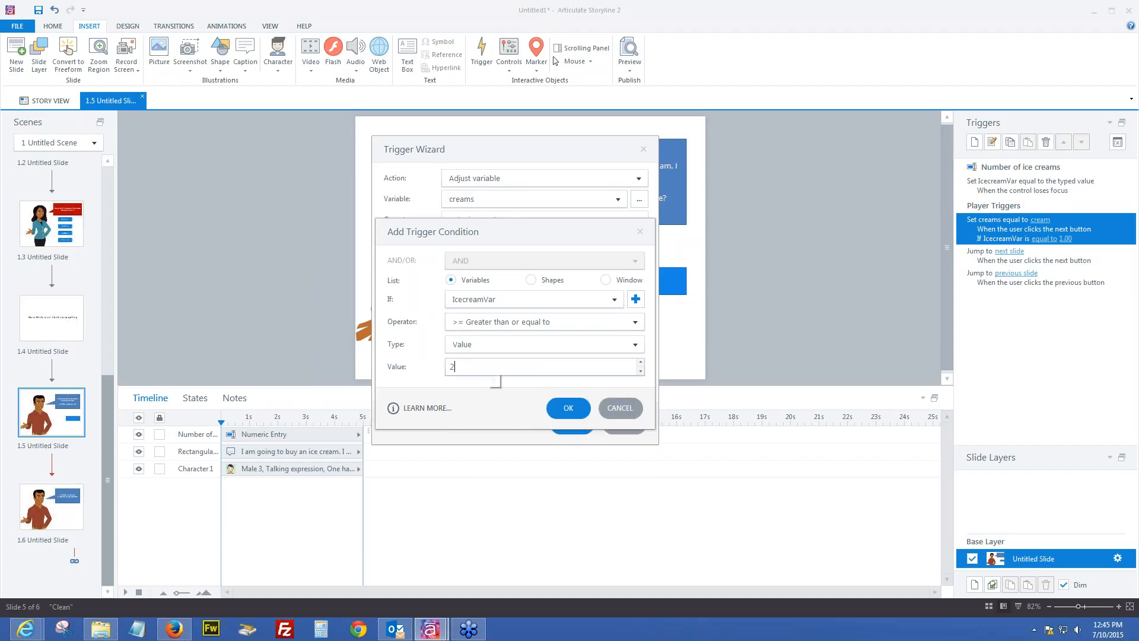
{"action": "left_click", "coordinate": [567, 408]}
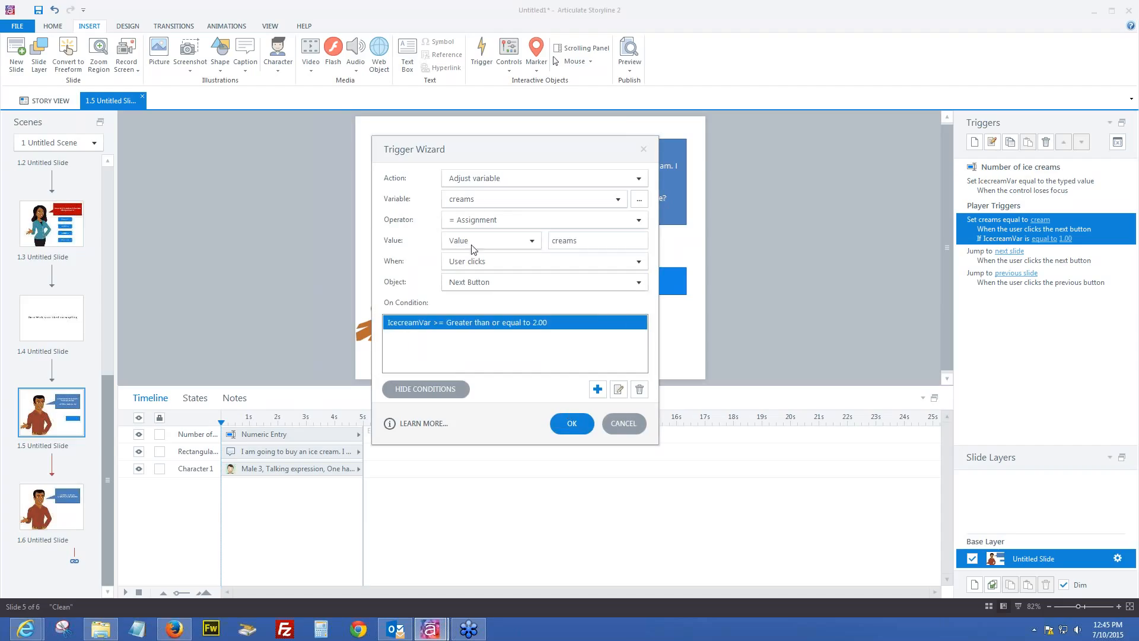
{"action": "left_click", "coordinate": [570, 423]}
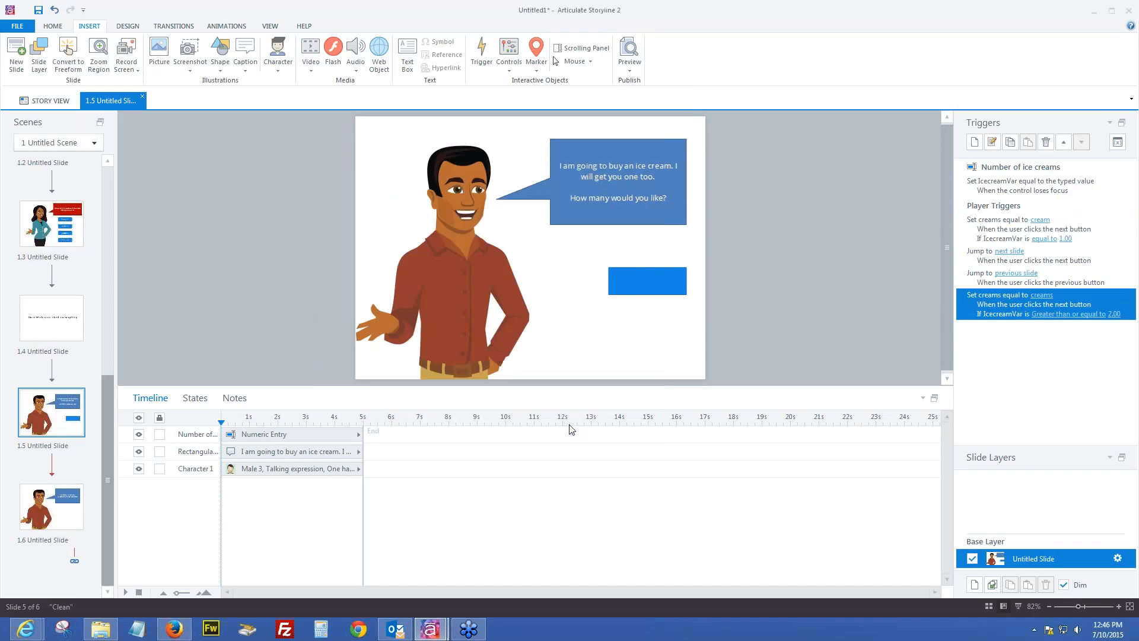
Preview the scene, enter a first name and surname, and advance to the four-button slide
{"action": "left_click", "coordinate": [630, 67]}
{"action": "left_click", "coordinate": [649, 96]}
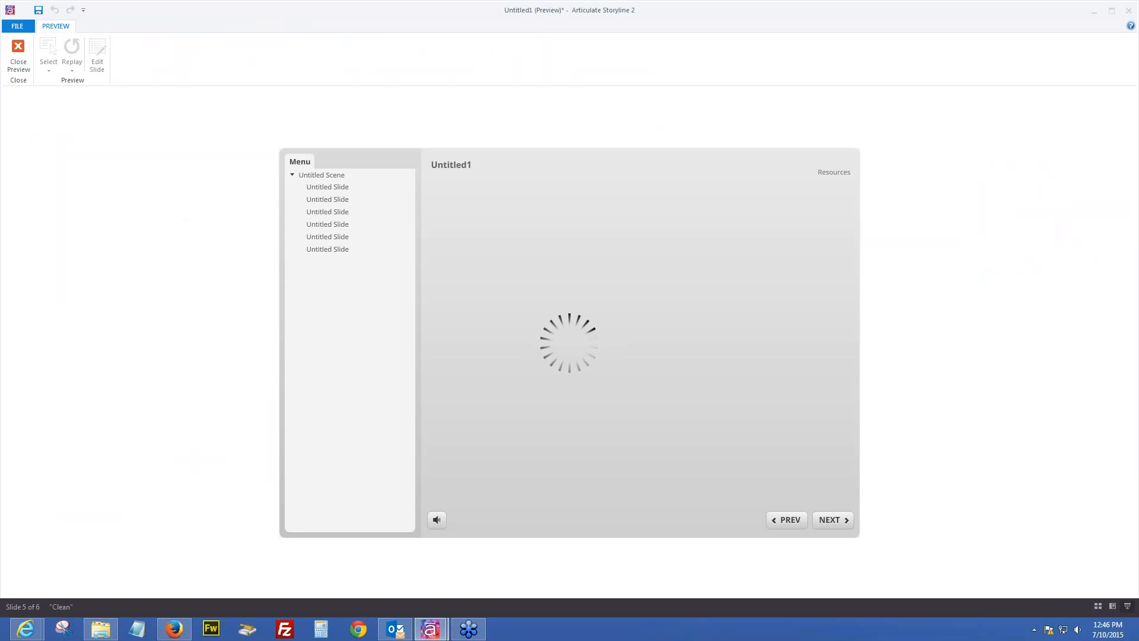
{"action": "left_click", "coordinate": [740, 359]}
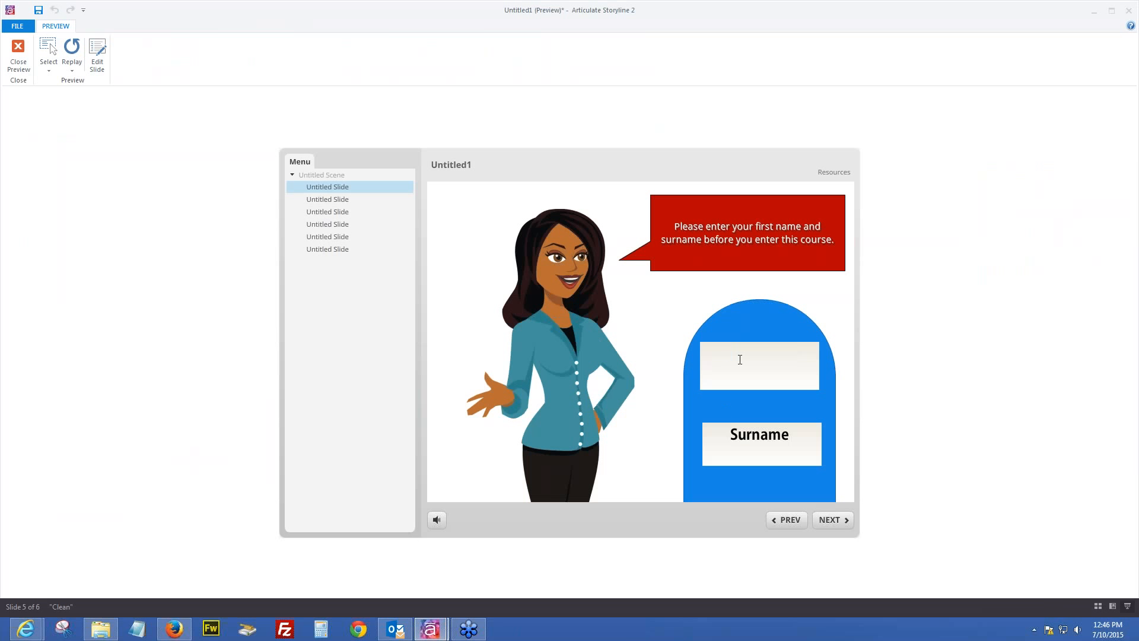
{"action": "left_click", "coordinate": [763, 433]}
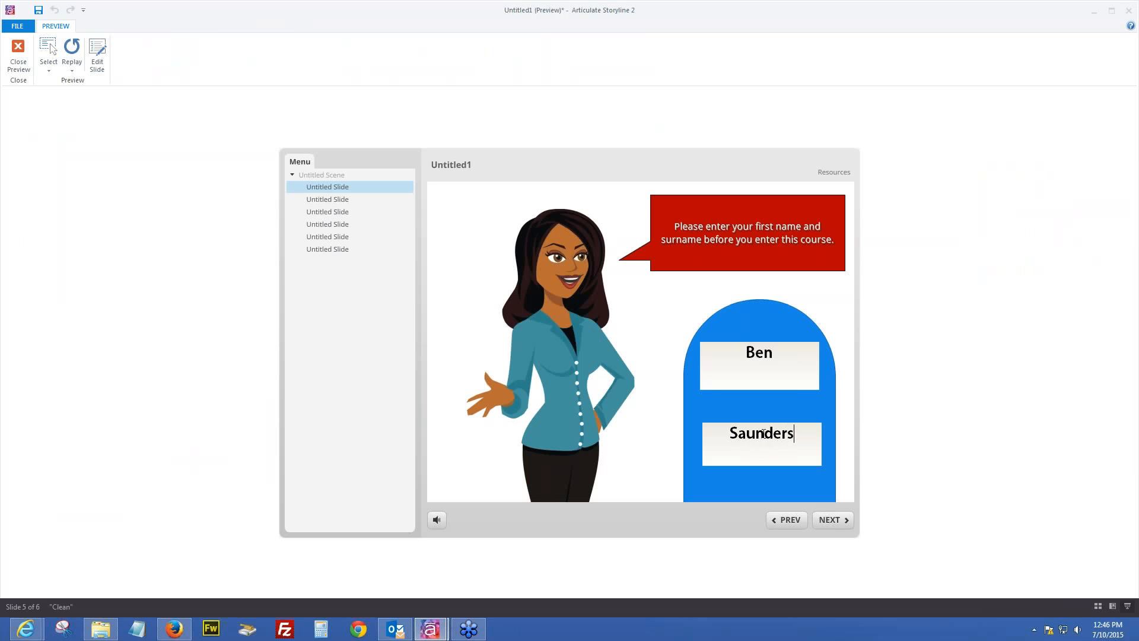
{"action": "left_click", "coordinate": [893, 16]}
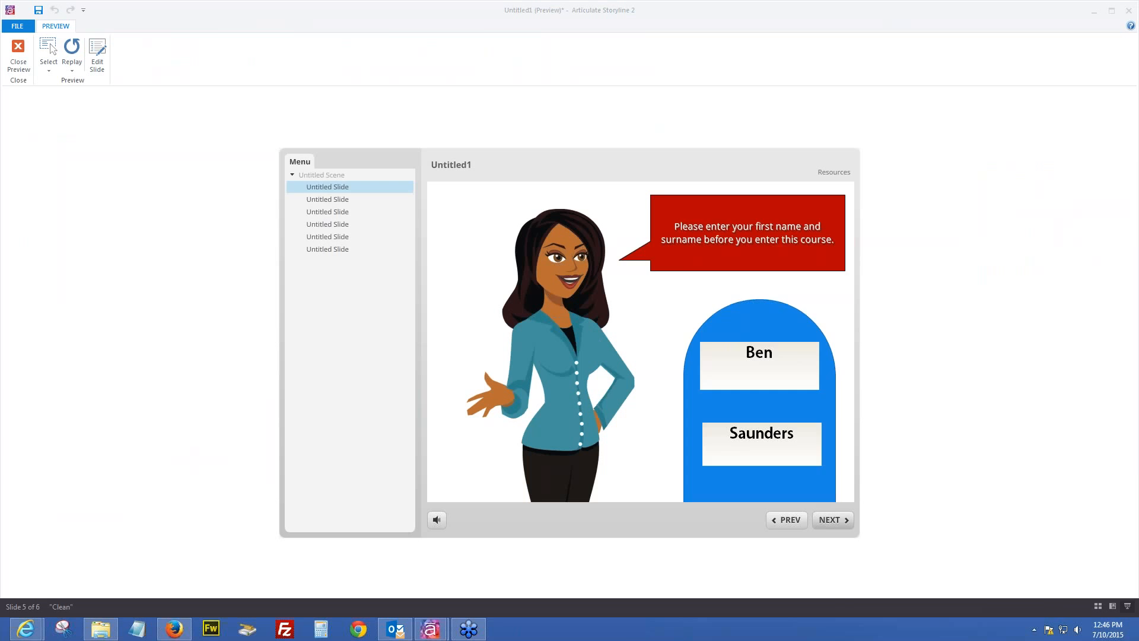
{"action": "left_click", "coordinate": [830, 520]}
{"action": "left_click", "coordinate": [829, 521]}
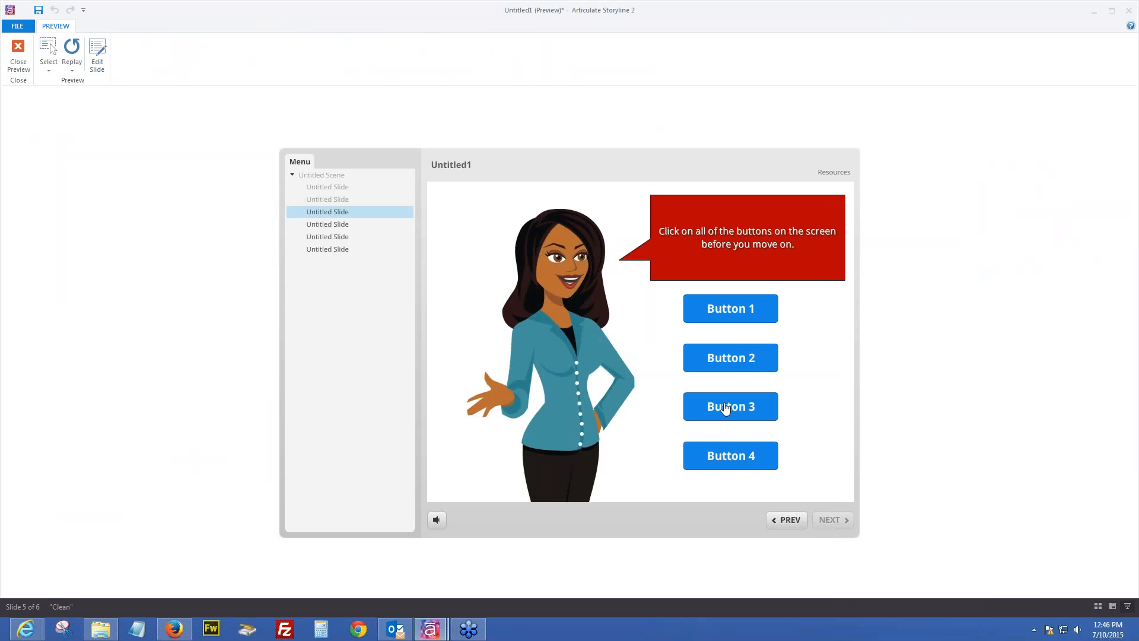
Visit all four buttons, enter 1 ice cream to see '1 ice cream', then replay the scene
{"action": "left_click", "coordinate": [730, 308]}
{"action": "left_click", "coordinate": [730, 360]}
{"action": "left_click", "coordinate": [730, 407]}
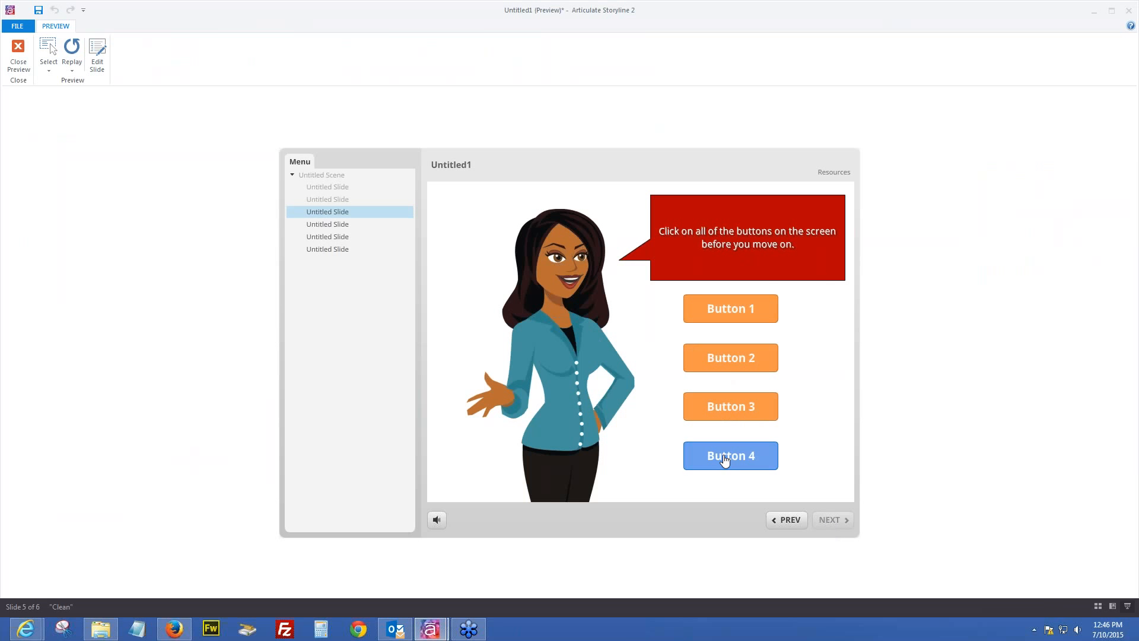
{"action": "left_click", "coordinate": [725, 459]}
{"action": "left_click", "coordinate": [831, 521]}
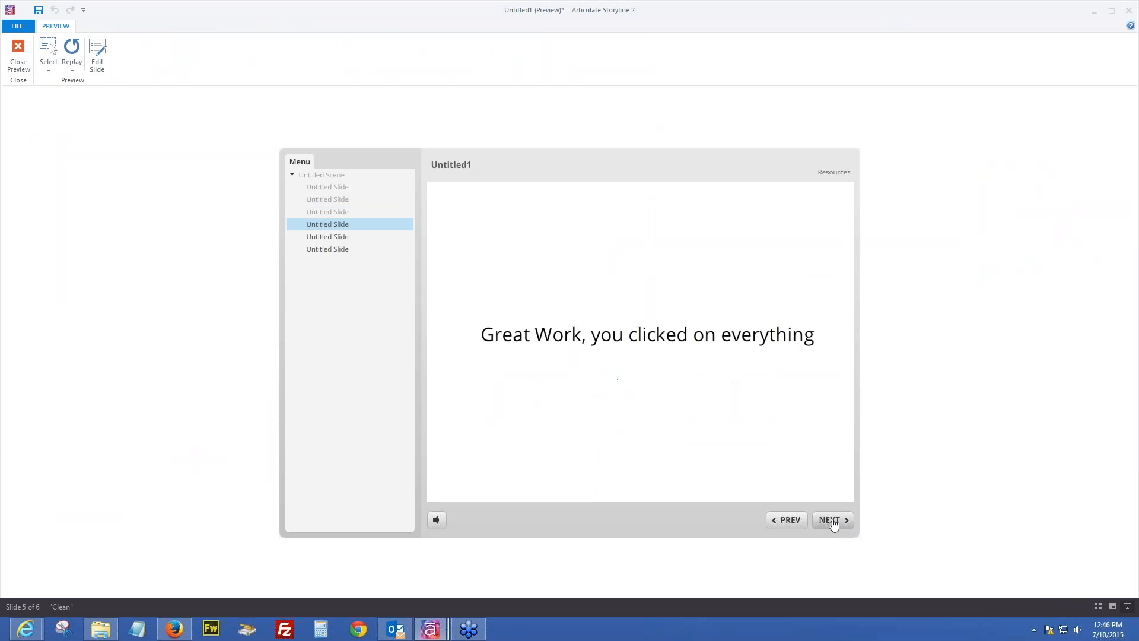
{"action": "left_click", "coordinate": [831, 521]}
{"action": "left_click", "coordinate": [742, 382]}
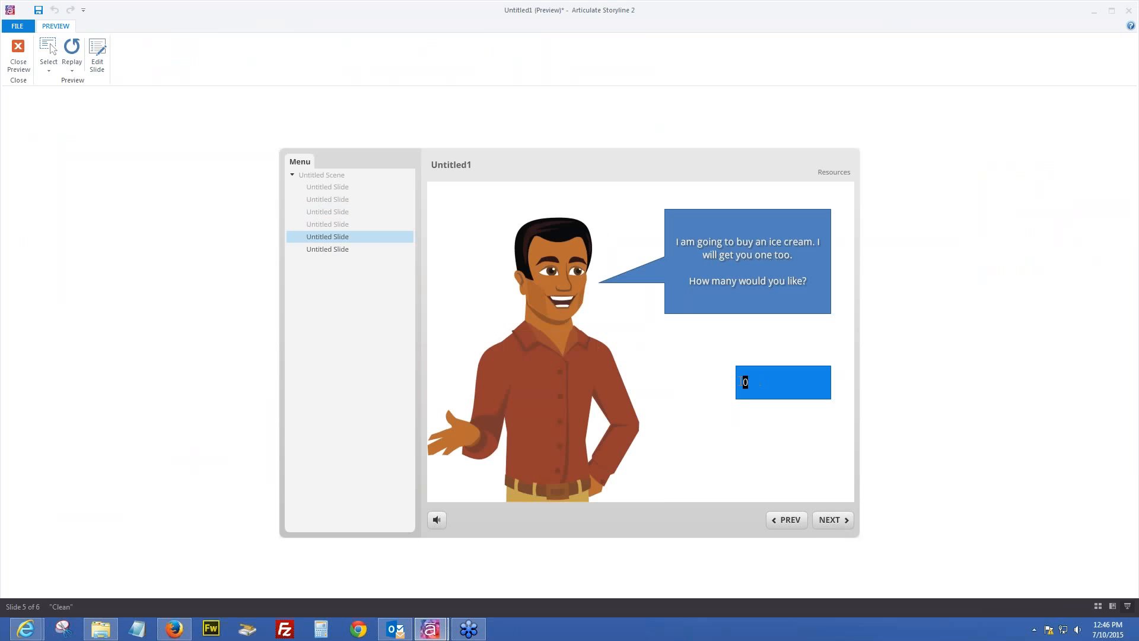
{"action": "type", "text": "1"}
{"action": "left_click", "coordinate": [834, 523]}
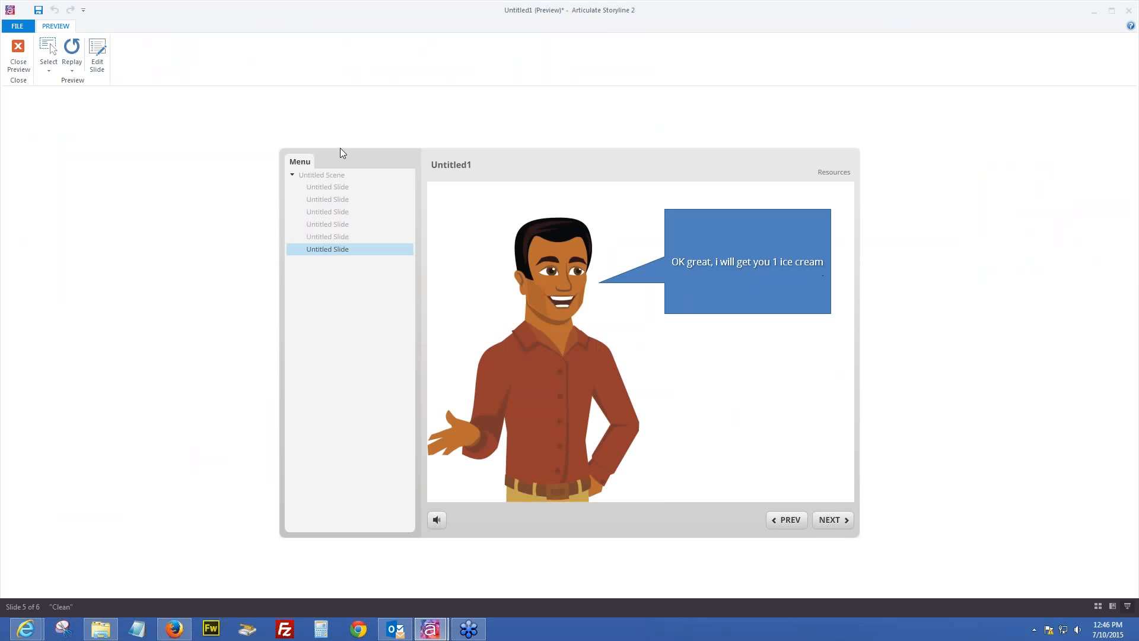
{"action": "left_click", "coordinate": [71, 67]}
{"action": "left_click", "coordinate": [93, 96]}
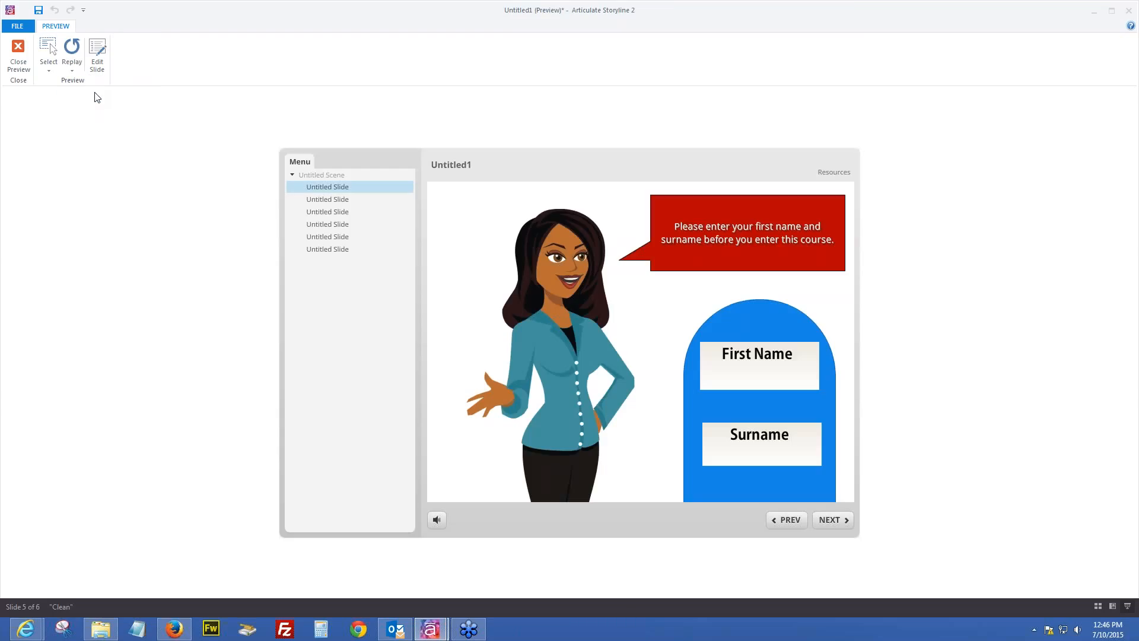
In the replay, enter a first name and surname and visit all four buttons
{"action": "left_click", "coordinate": [780, 361]}
{"action": "left_click", "coordinate": [770, 435]}
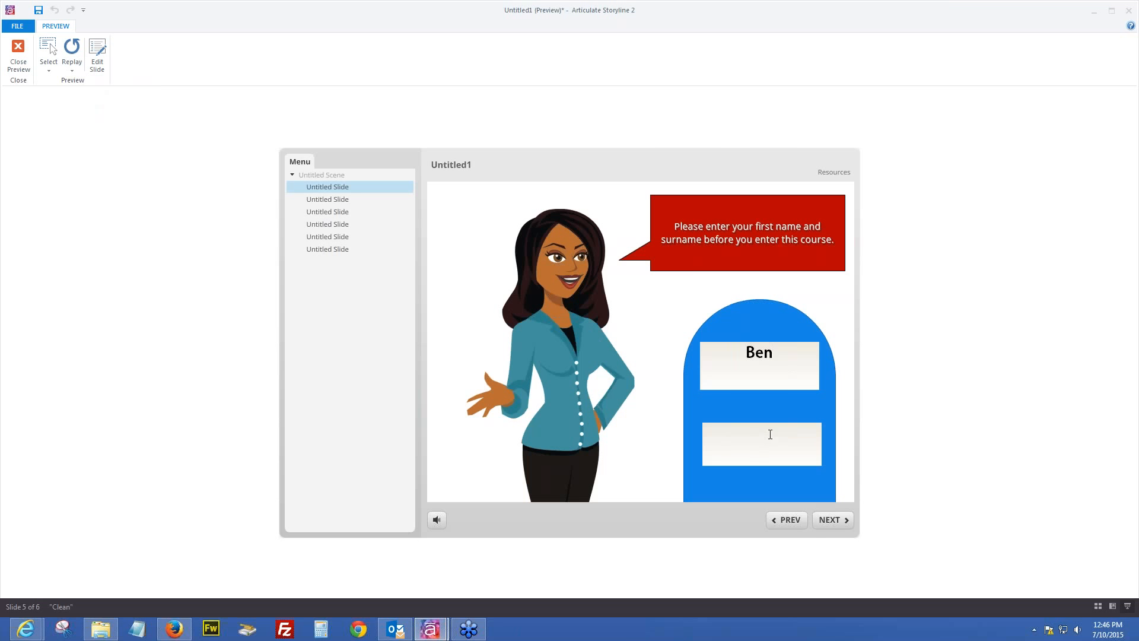
{"action": "left_click", "coordinate": [834, 520]}
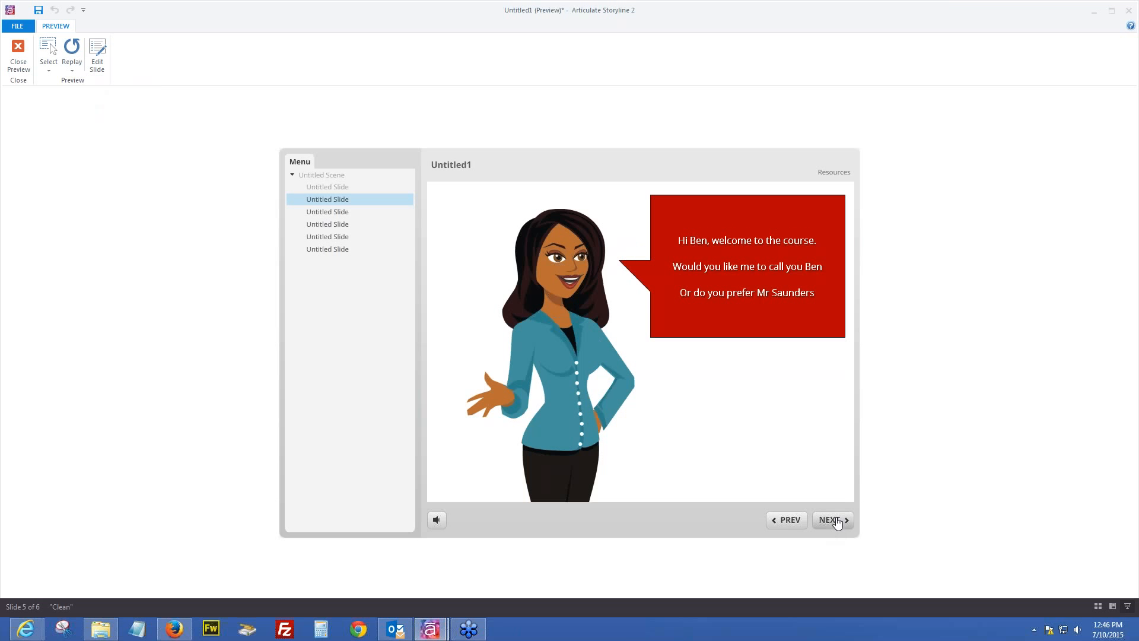
{"action": "left_click", "coordinate": [834, 521]}
{"action": "left_click", "coordinate": [749, 310]}
{"action": "left_click", "coordinate": [729, 363]}
{"action": "left_click", "coordinate": [741, 409]}
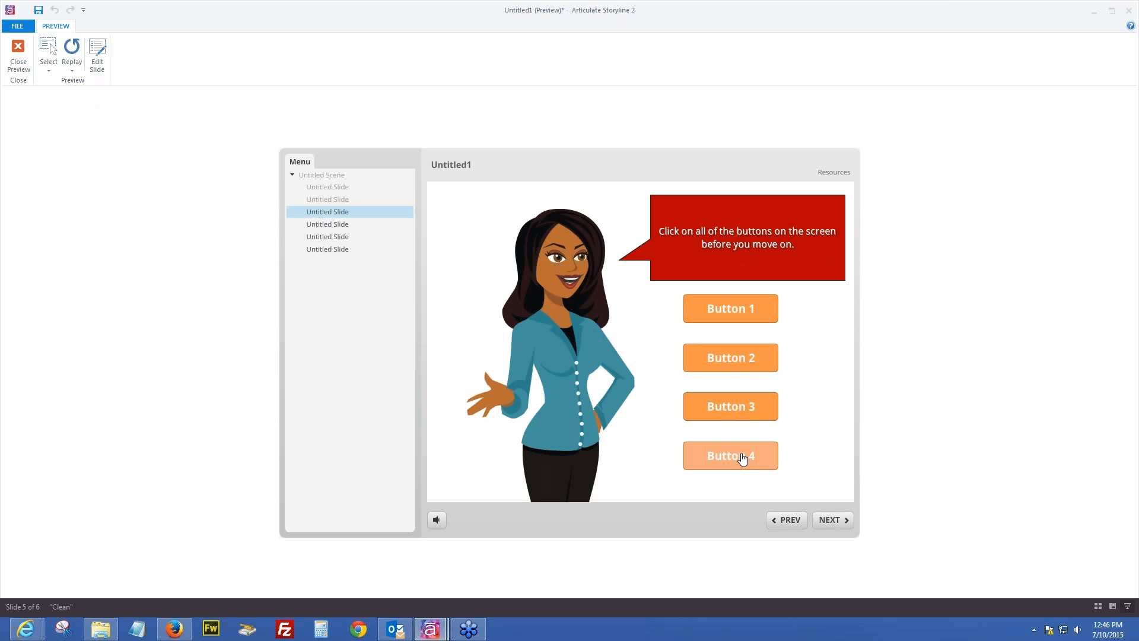
{"action": "left_click", "coordinate": [742, 458]}
Enter 5 ice creams, check the 'OK great, i will get you 5 ice' caption, and close the preview
{"action": "left_click", "coordinate": [831, 520]}
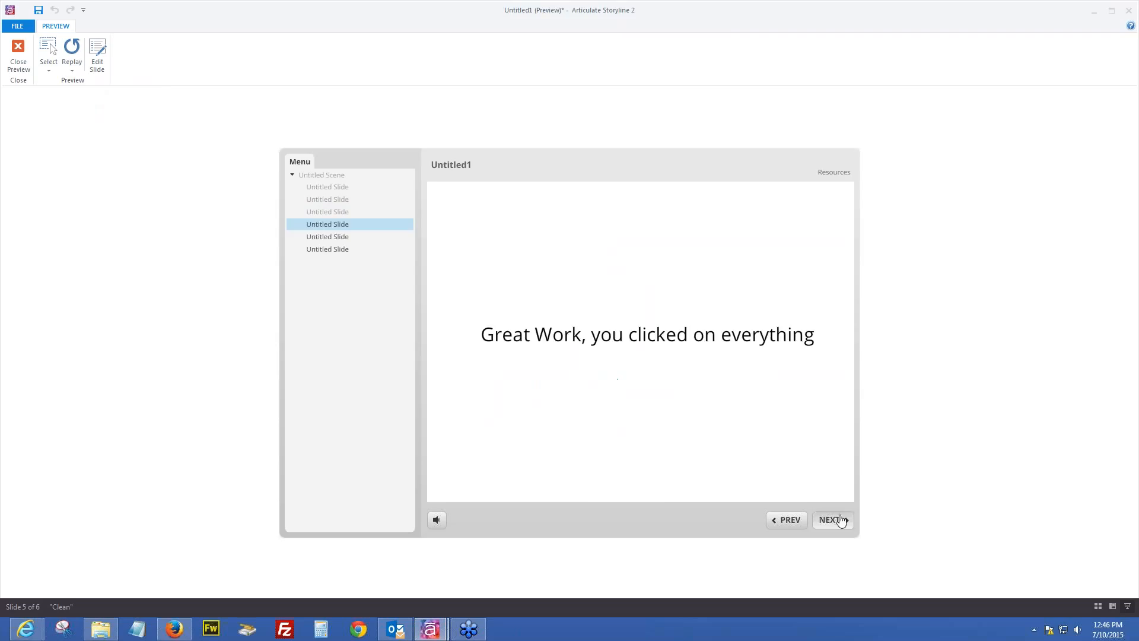
{"action": "left_click", "coordinate": [828, 520]}
{"action": "left_click_drag", "start_coordinate": [760, 383], "coordinate": [729, 390]}
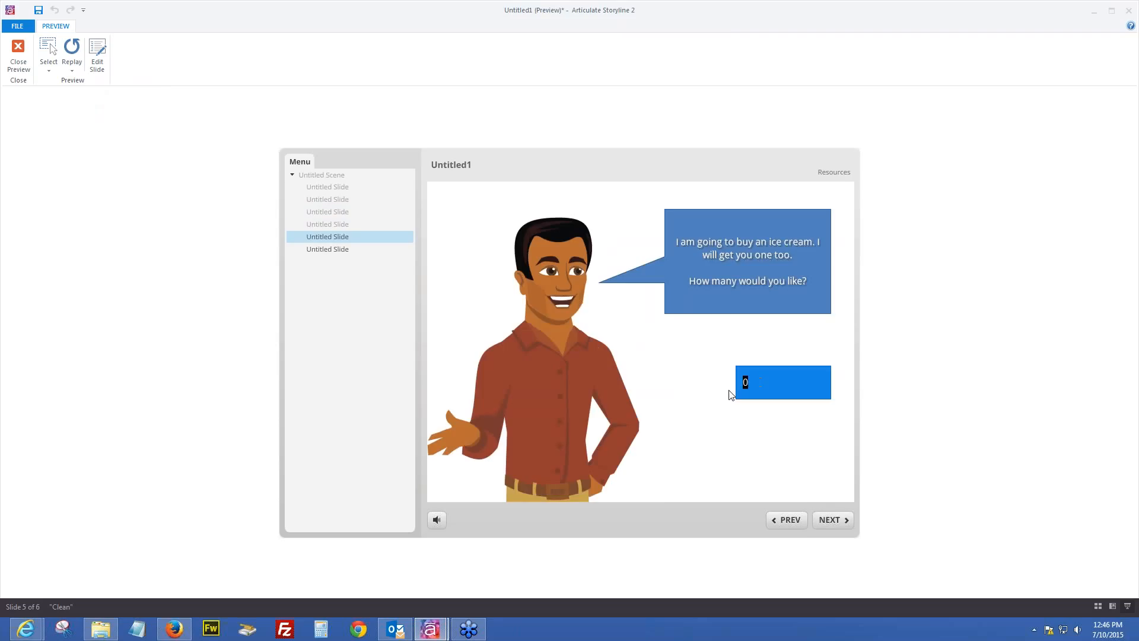
{"action": "type", "text": "5"}
{"action": "left_click", "coordinate": [834, 520]}
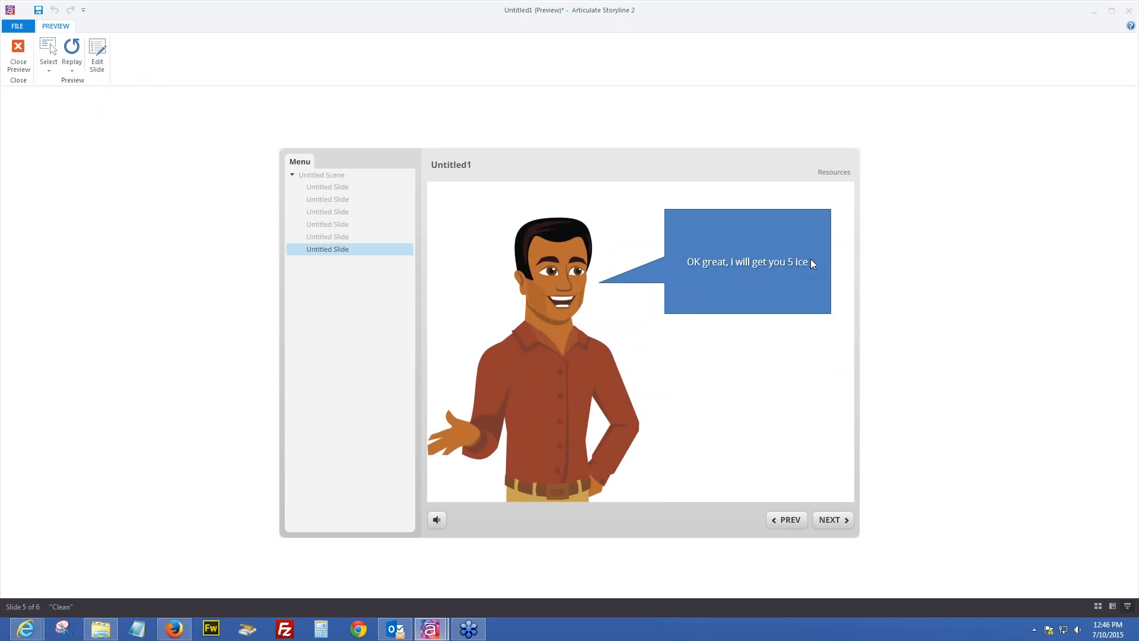
{"action": "left_click", "coordinate": [18, 52]}
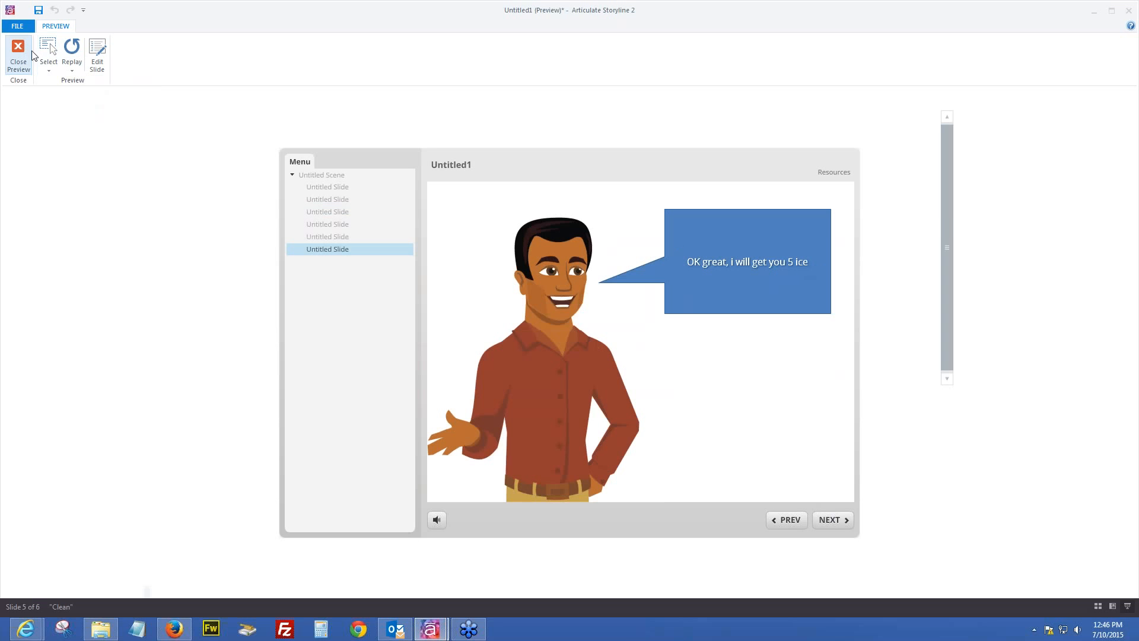